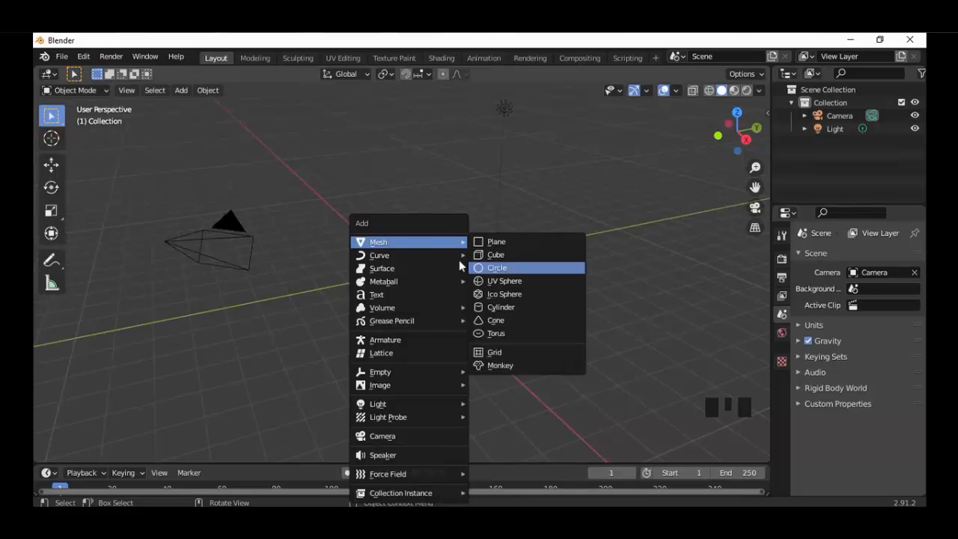
mouse_move(456, 260)
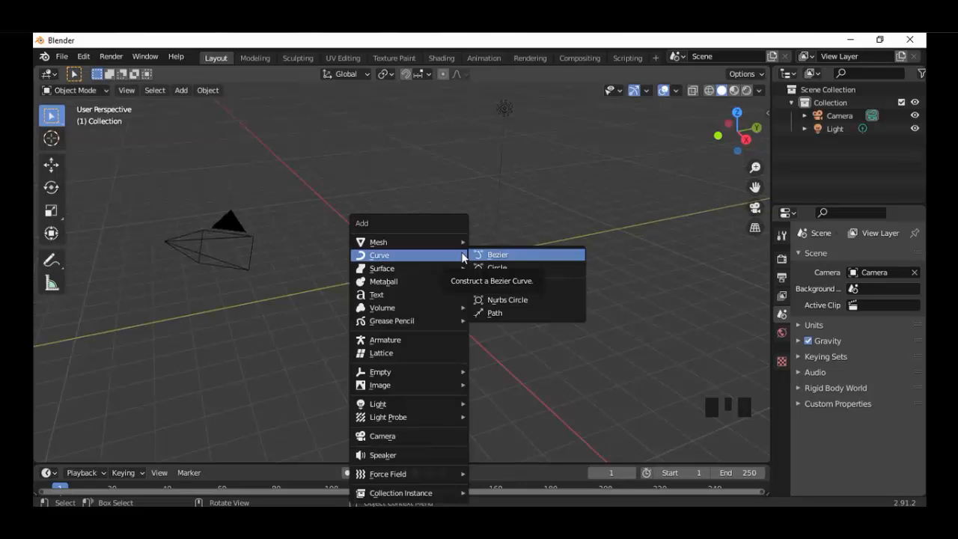
mouse_move(388, 274)
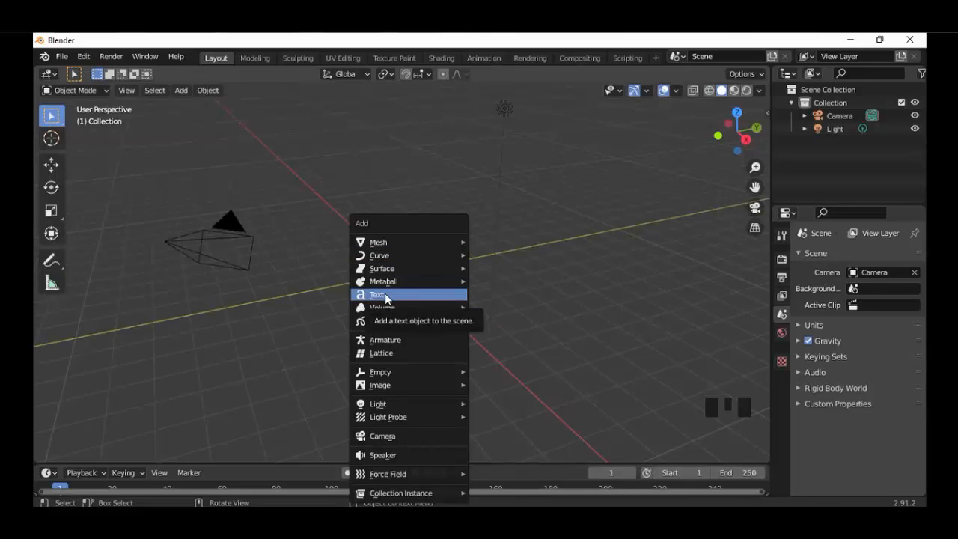
mouse_move(397, 307)
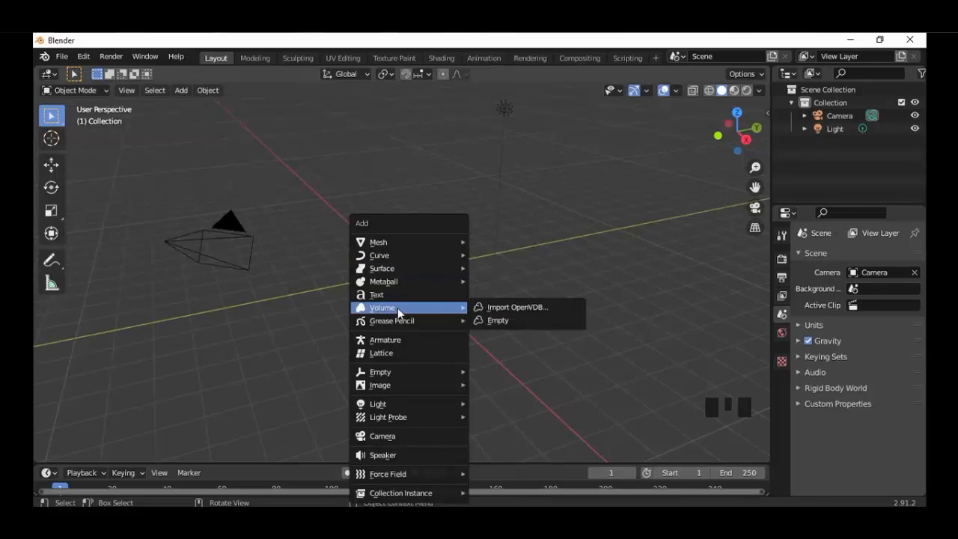
mouse_move(397, 327)
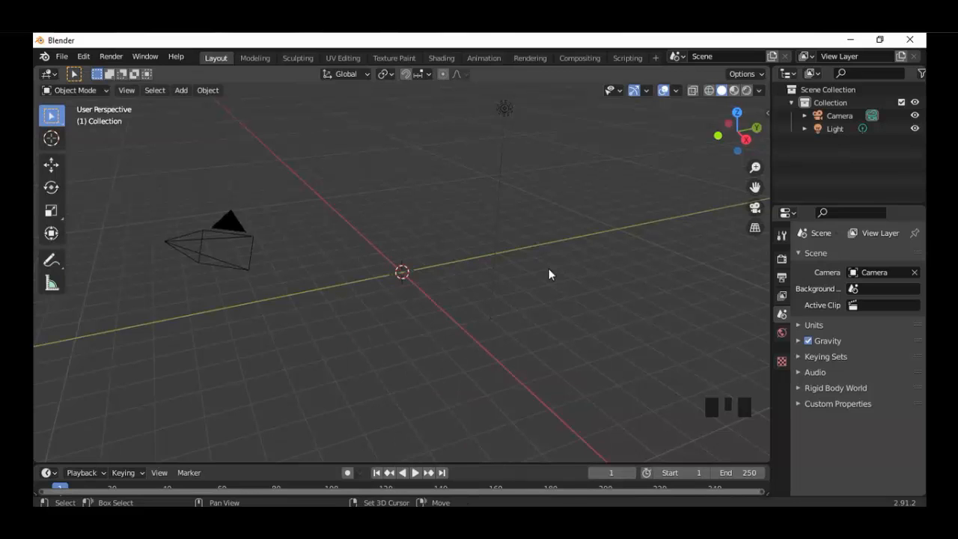
- Add a cube mesh to the empty scene at the world origin
key(shift+a)
mouse_move(544, 247)
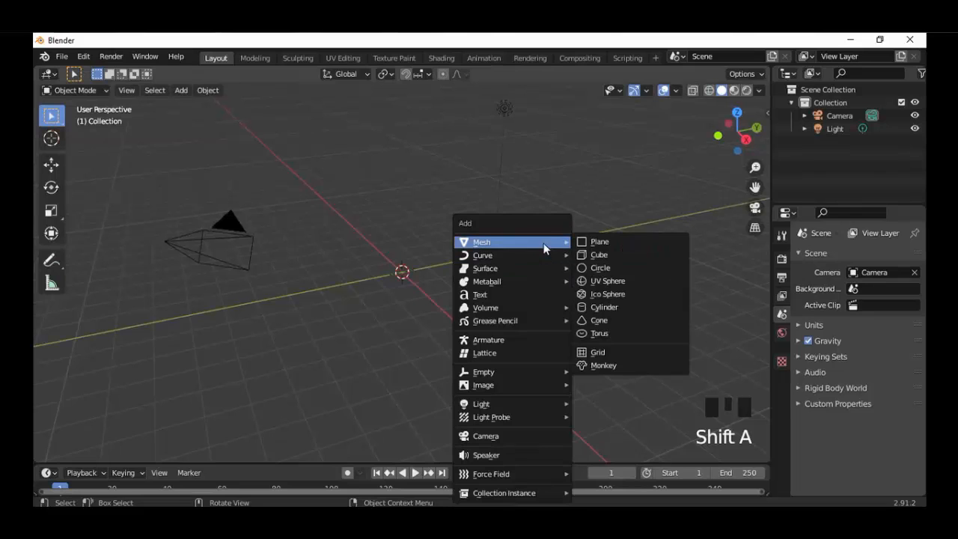
click(591, 255)
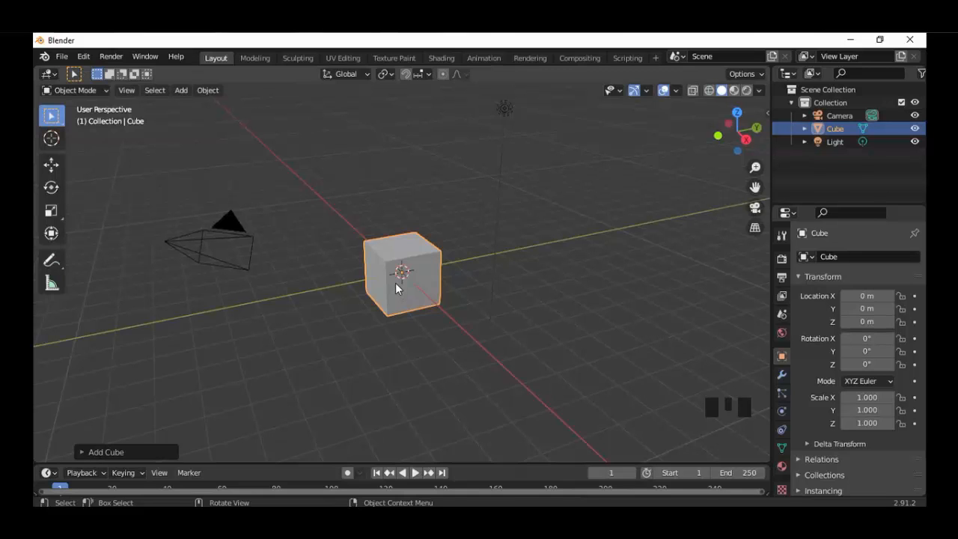
middle_drag(408, 334, 413, 334)
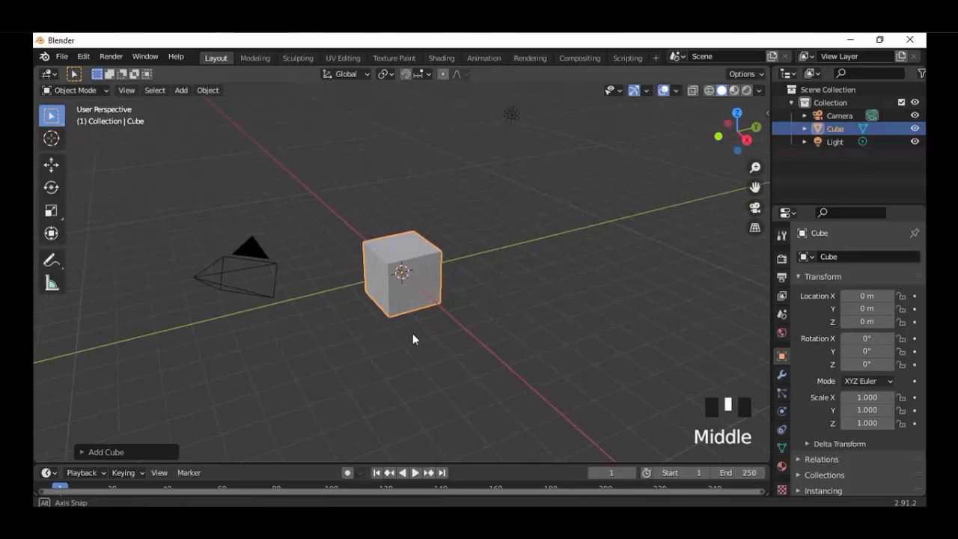
- In Edit Mode with face selection, extrude the cube's top face upward by about 1.56 m
click(69, 93)
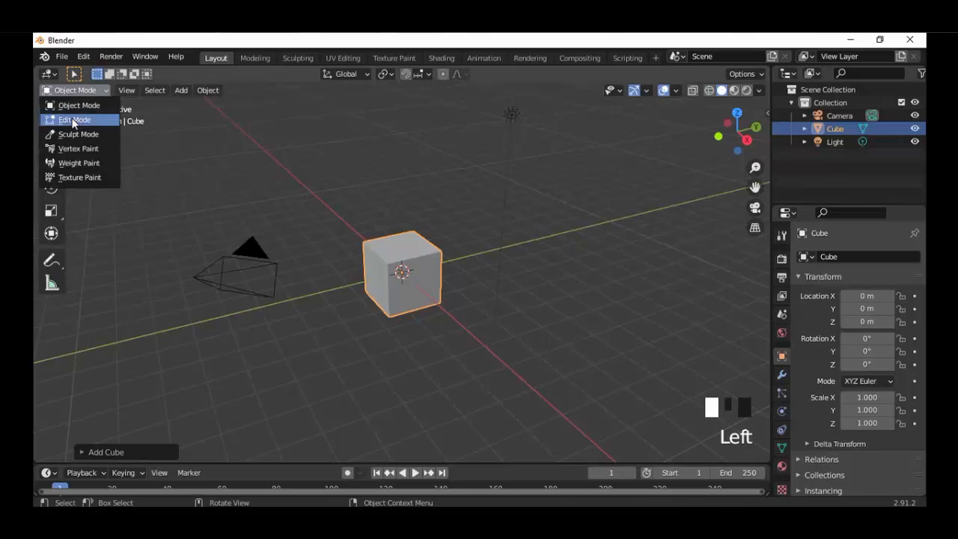
click(74, 119)
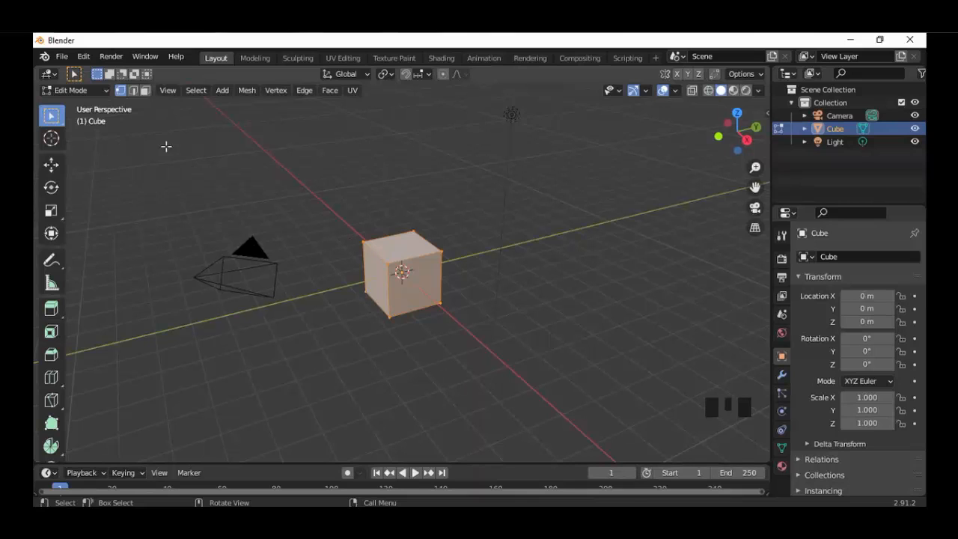
click(145, 92)
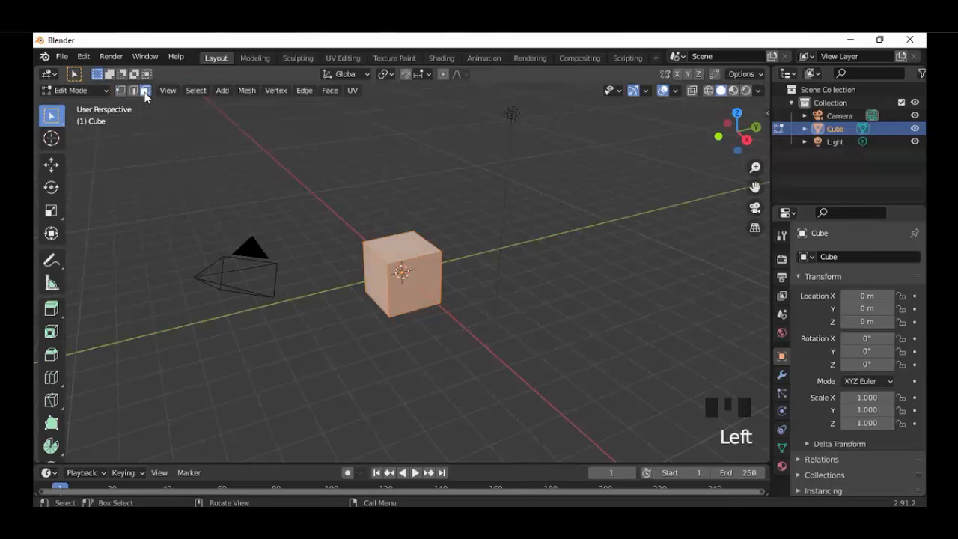
click(410, 252)
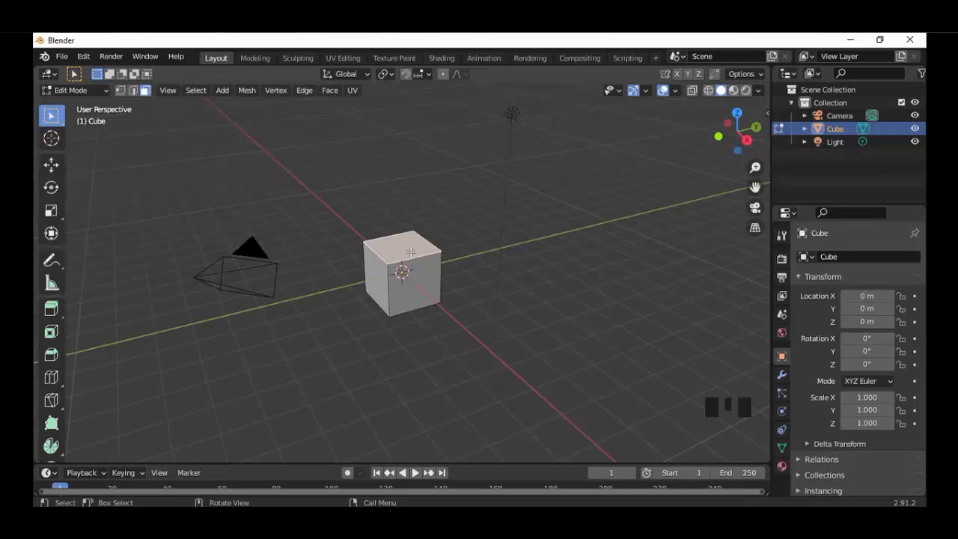
key(KP_1)
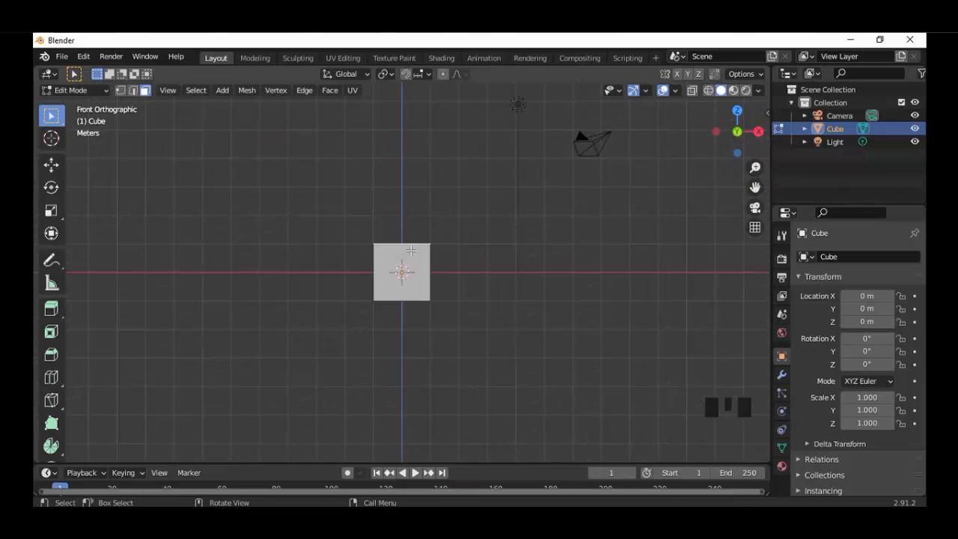
key(e)
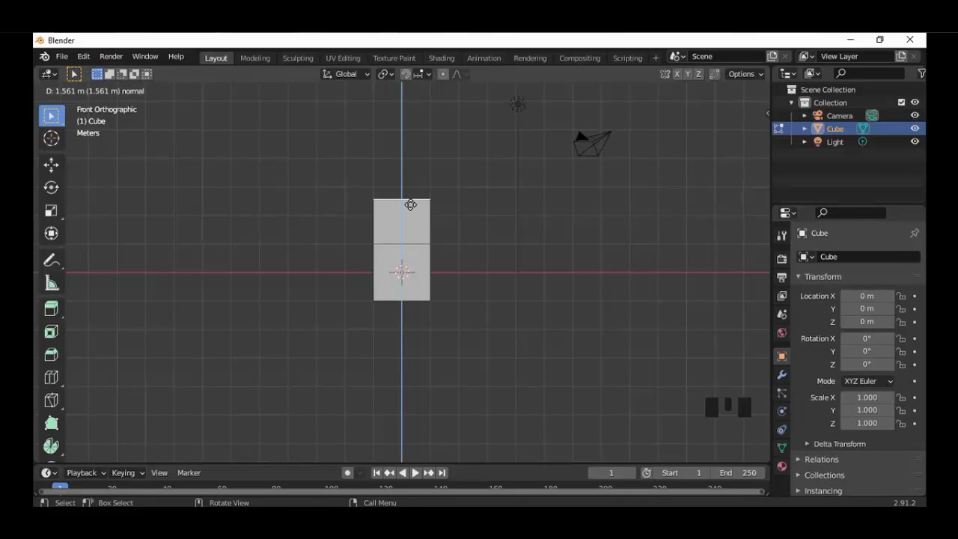
click(464, 204)
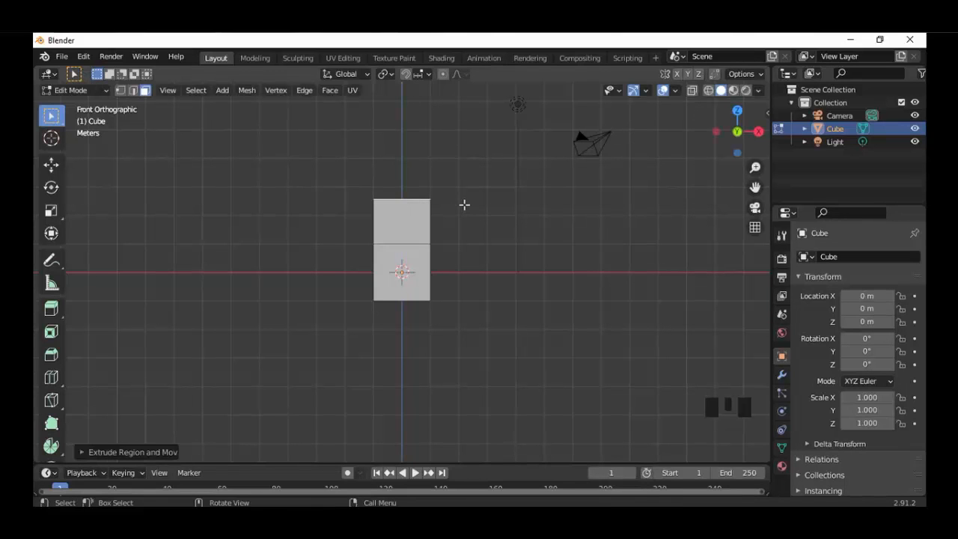
- Scale the extruded top face down uniformly to about 0.52 so the upper section tapers
key(s)
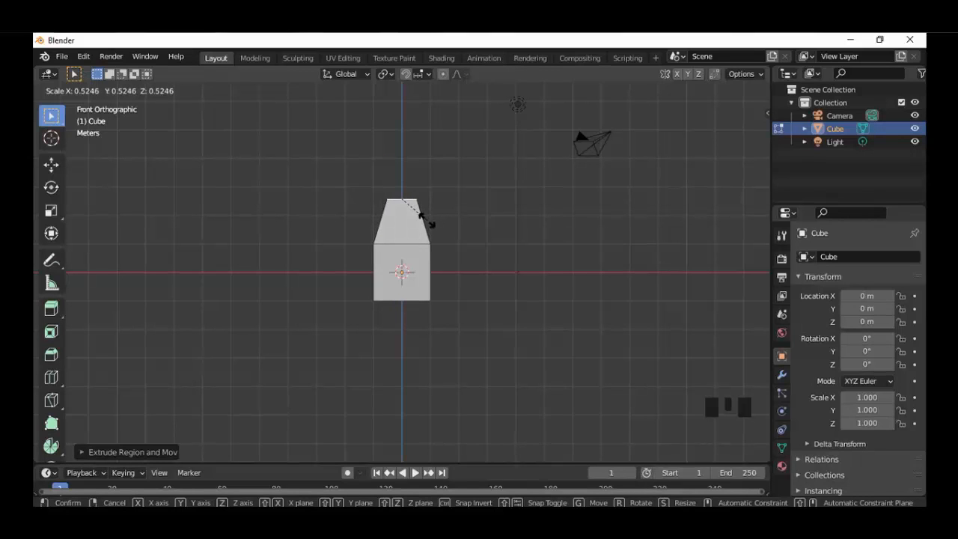
click(424, 217)
middle_drag(423, 220, 442, 261)
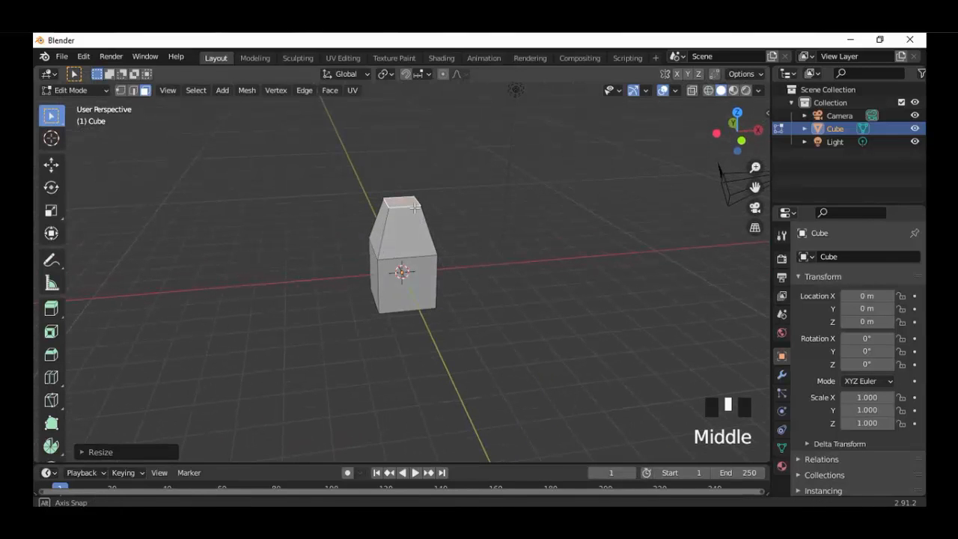
middle_drag(415, 208, 415, 208)
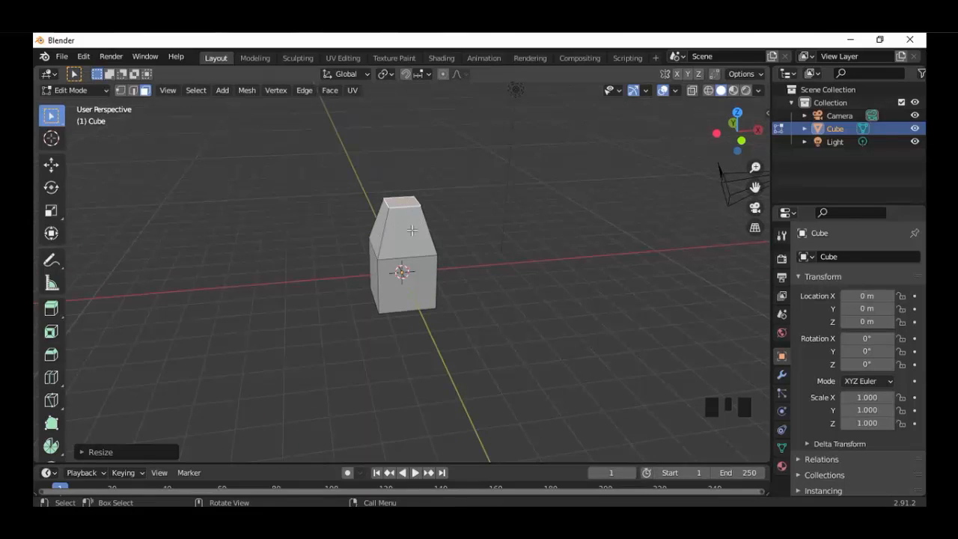
- Extrude the narrowed top face upward by about 1.13 m in front view
key(KP_1)
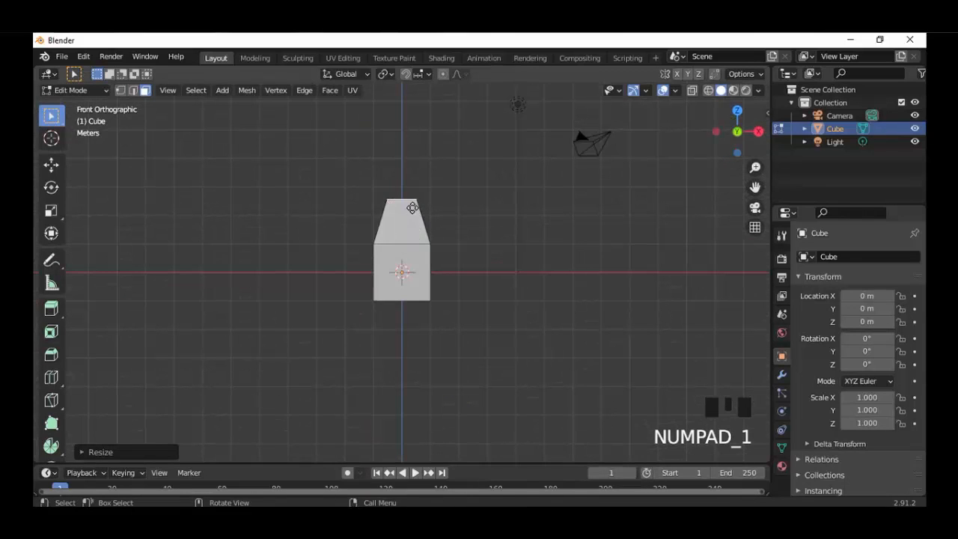
key(e)
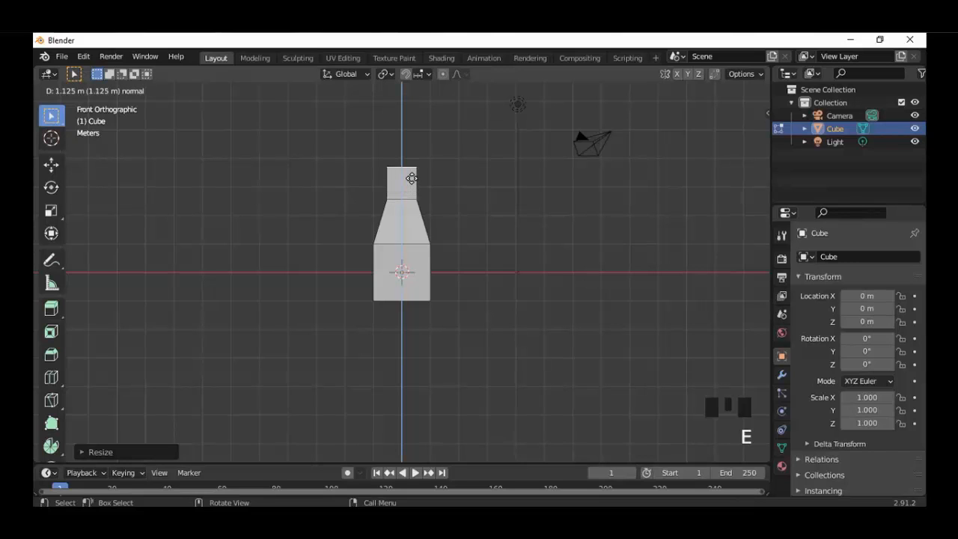
click(411, 178)
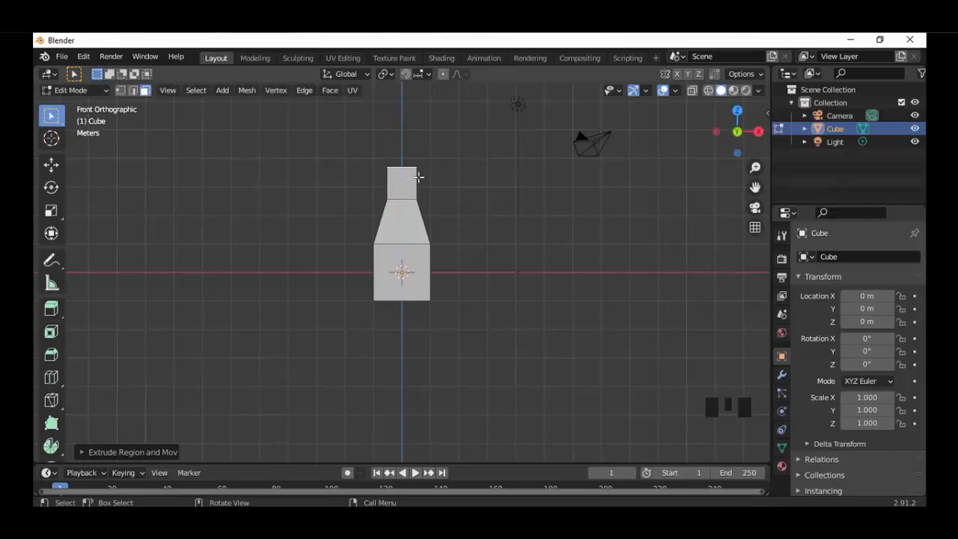
- Widen the new top face along the X axis by a factor of about 4.34
key(s)
key(x)
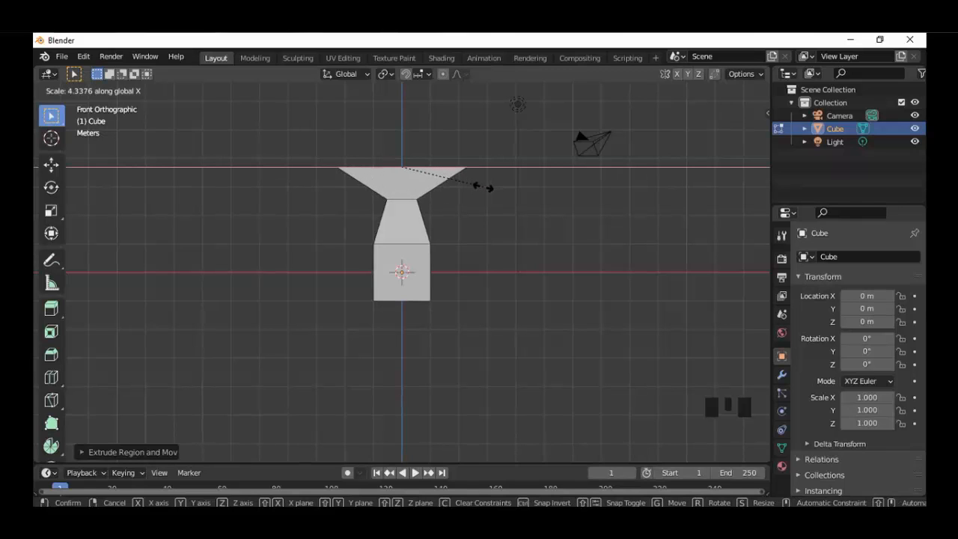
click(483, 187)
middle_drag(419, 213, 471, 261)
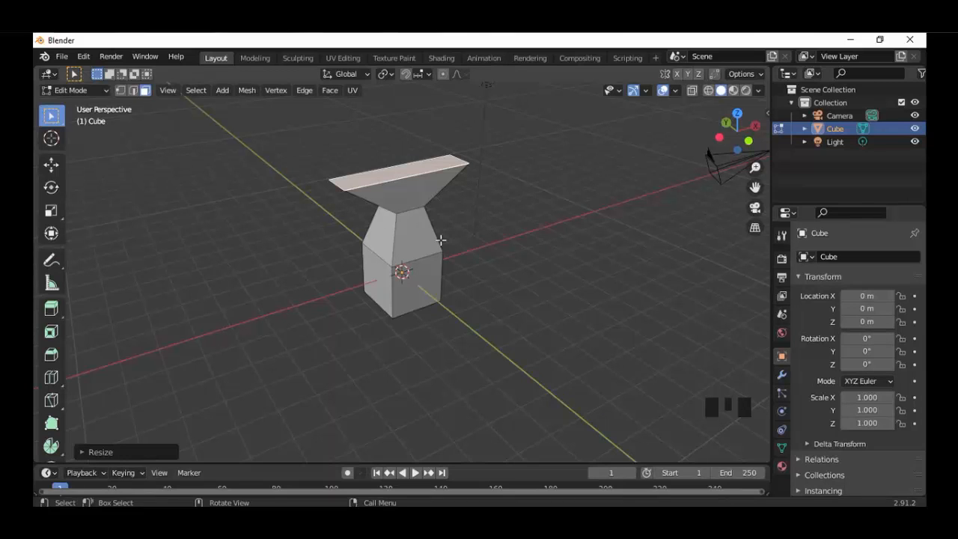
- Extrude the tapered middle section's sloped side face outward on the positive X side
key(KP_1)
middle_drag(461, 235, 423, 229)
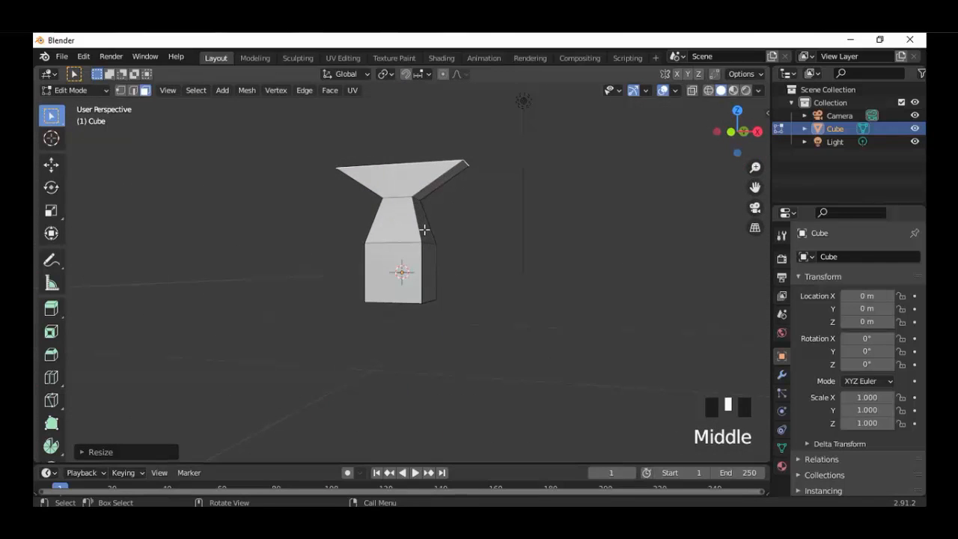
click(423, 230)
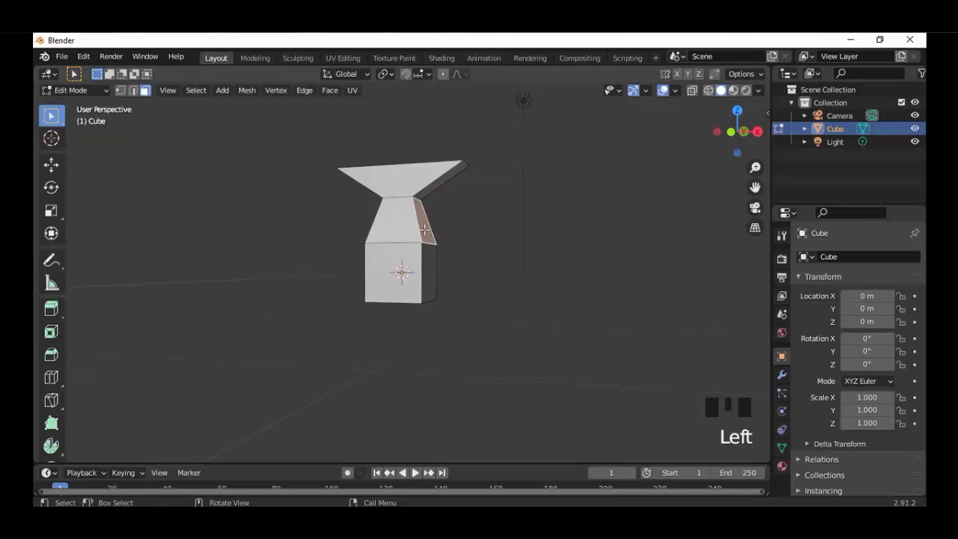
key(KP_1)
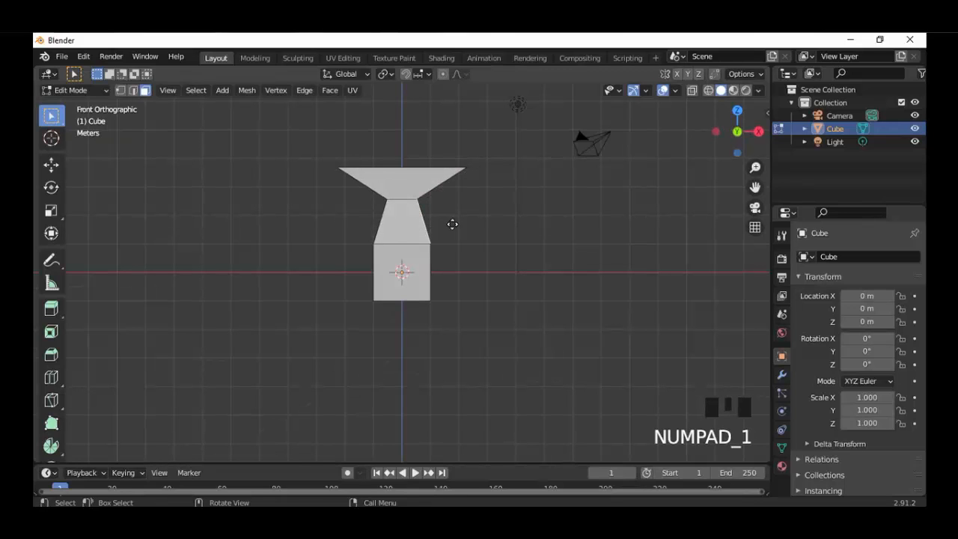
key(e)
click(504, 218)
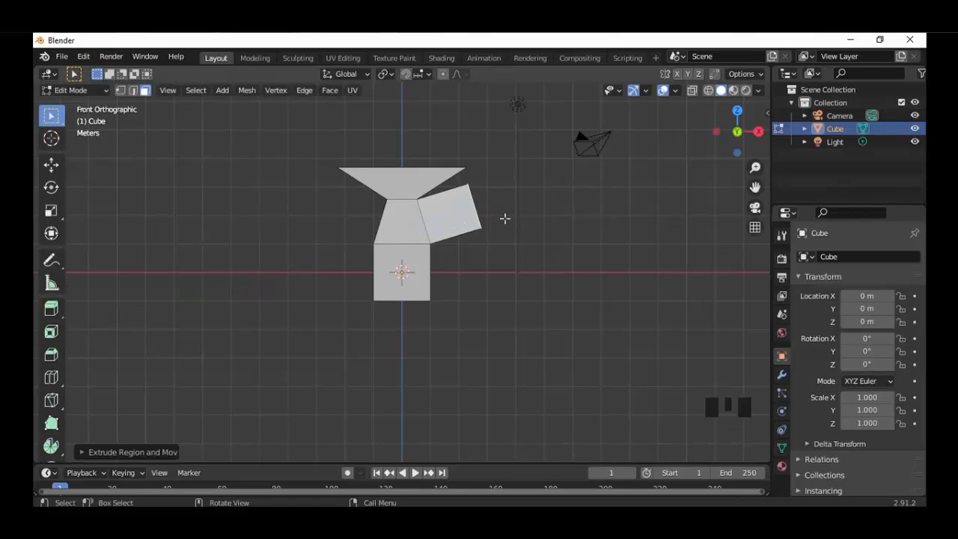
- Move the extruded side face down about 0.73 m and rotate it so its lower edge tilts inward
key(g)
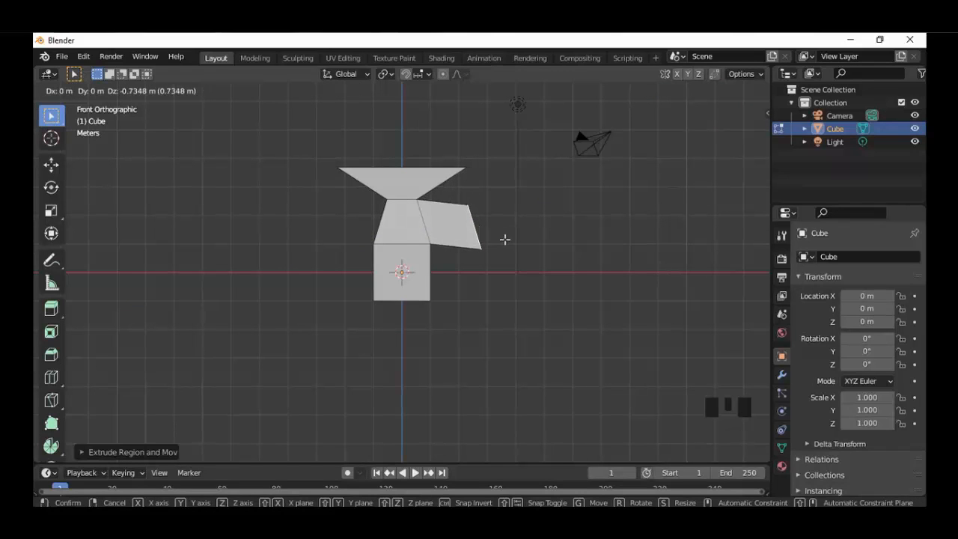
click(480, 223)
key(r)
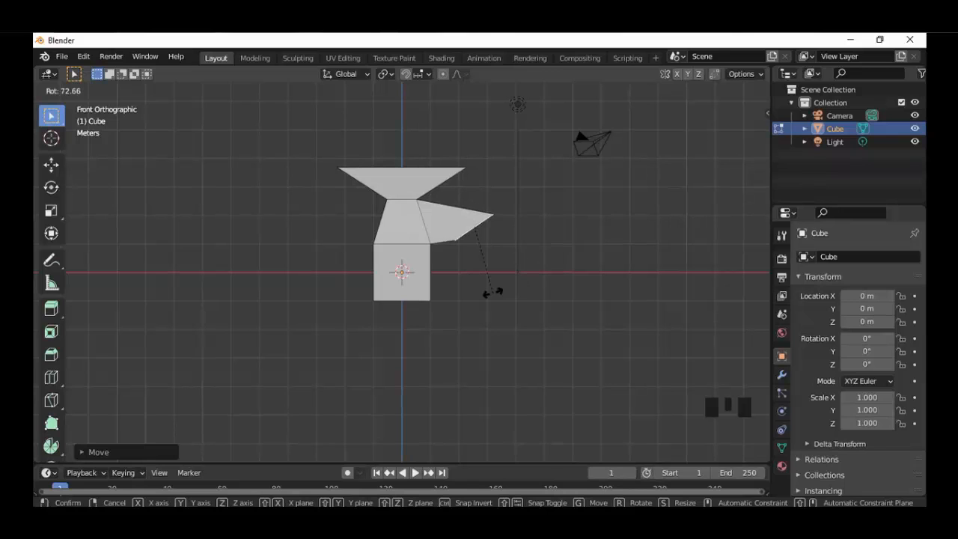
click(513, 282)
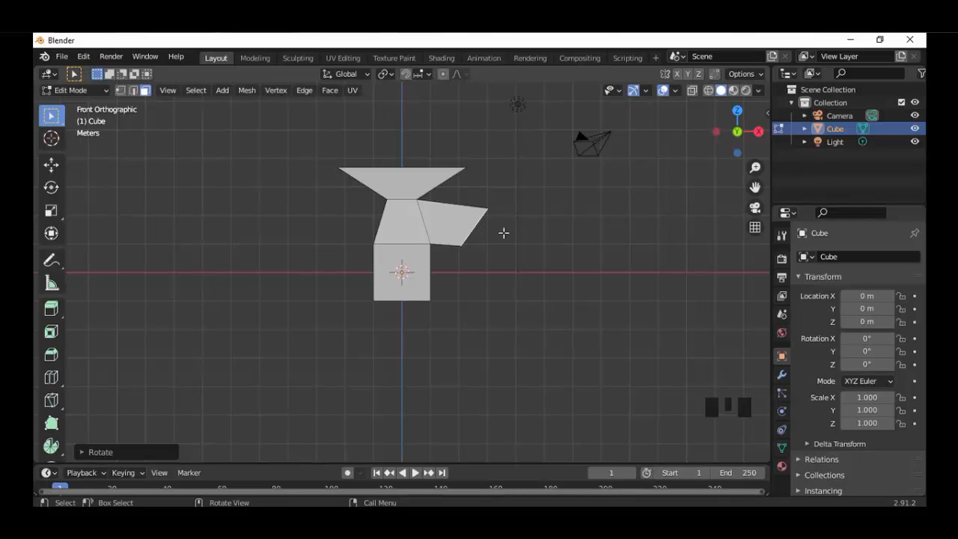
- Return to Object Mode and delete the edited cube from the scene
key(ctrl+a)
click(96, 92)
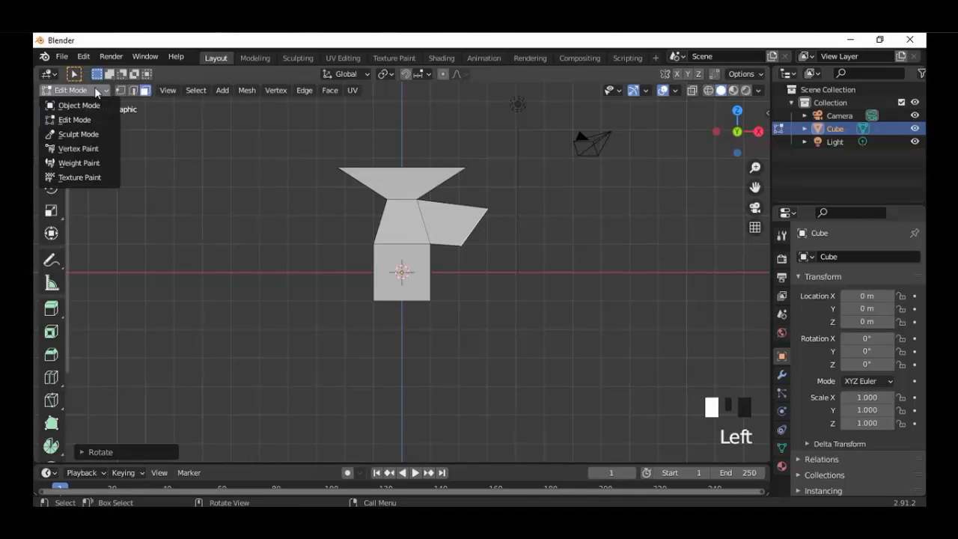
click(89, 106)
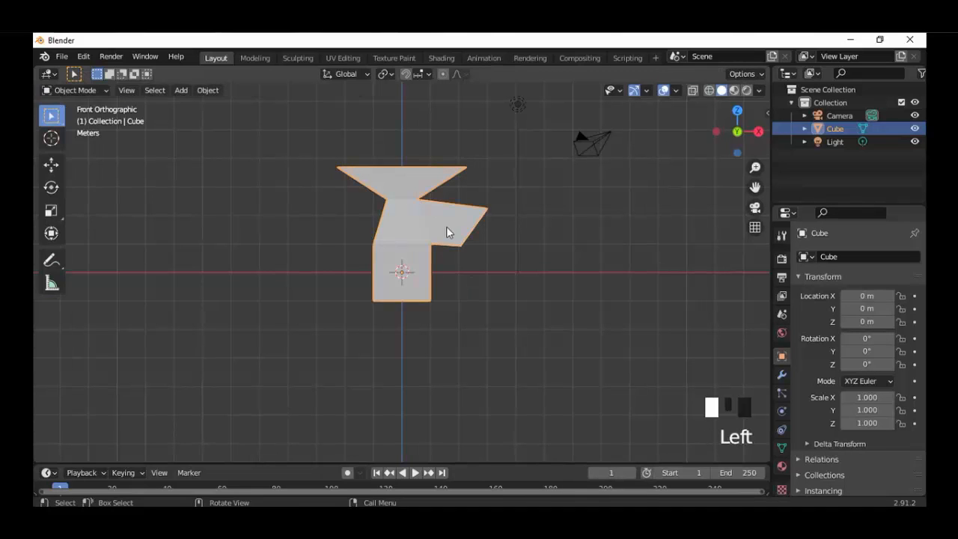
key(x)
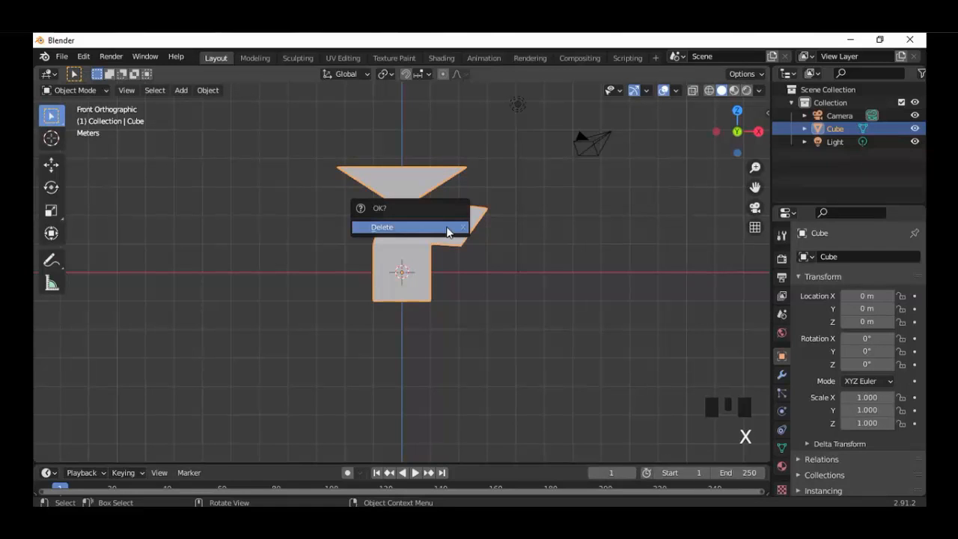
click(446, 227)
- Add a fresh cube mesh at the world origin
key(shift+a)
mouse_move(506, 231)
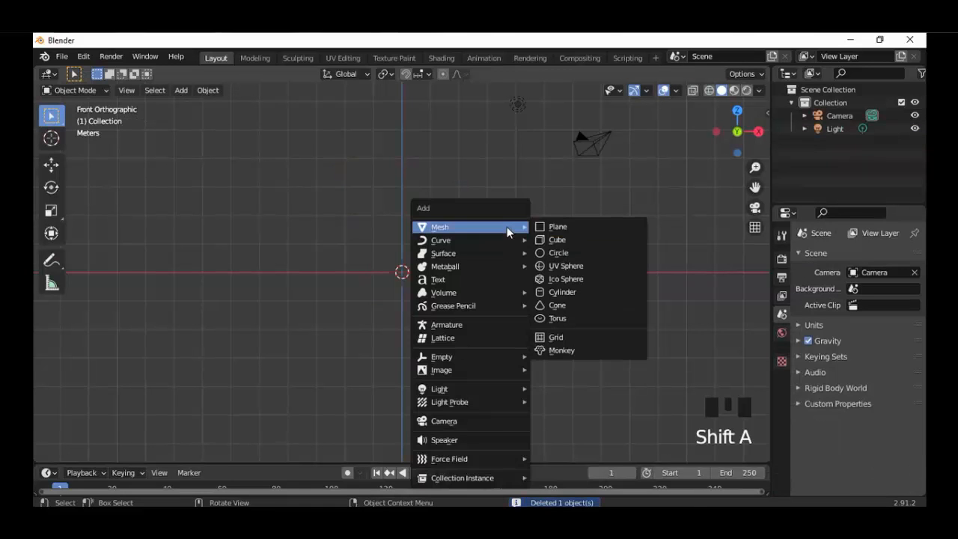
click(550, 241)
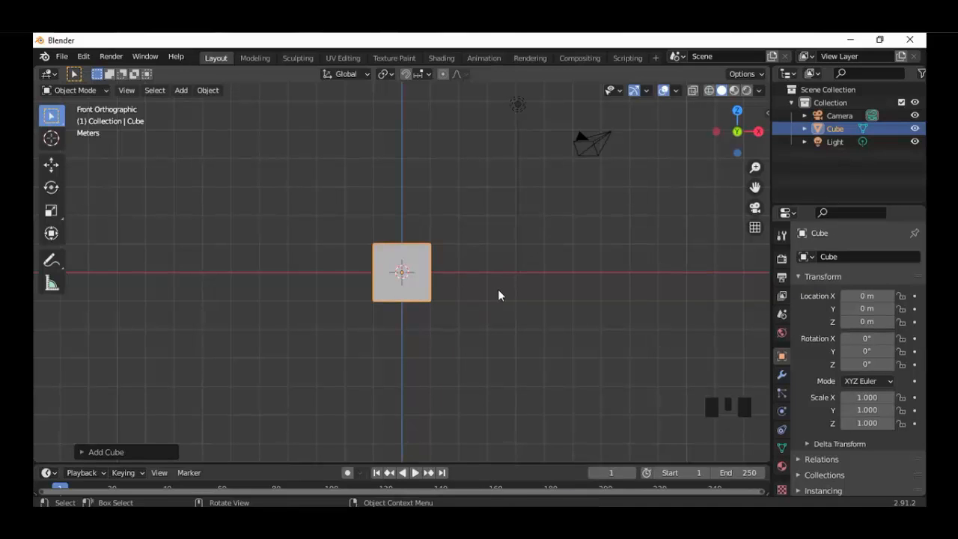
- Put the new cube into Edit Mode with vertex selection active
key(KP_1)
click(95, 93)
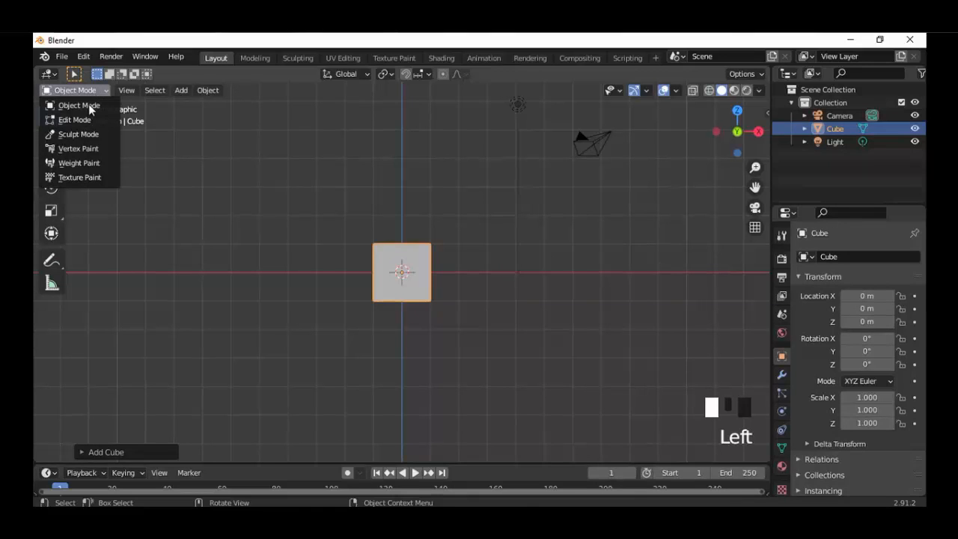
click(82, 120)
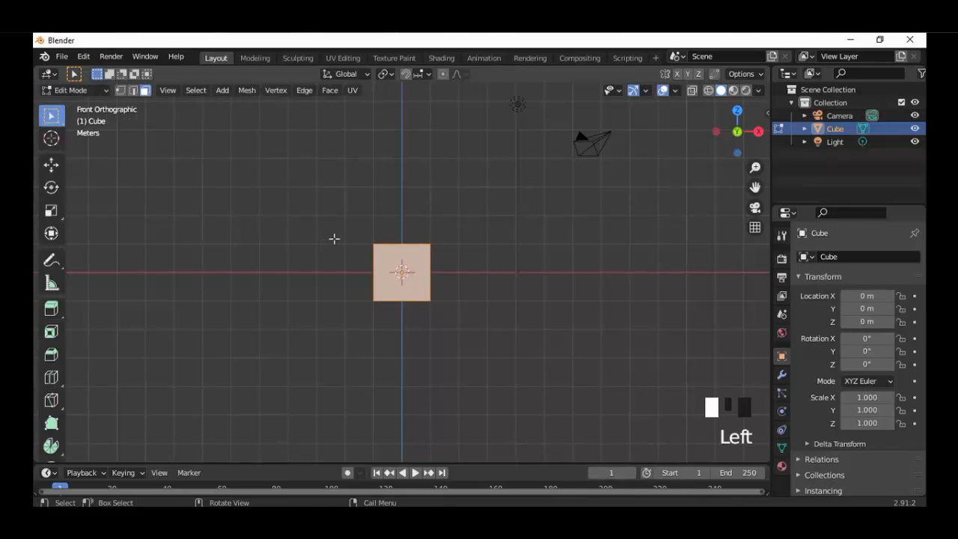
middle_drag(349, 254, 367, 278)
click(119, 89)
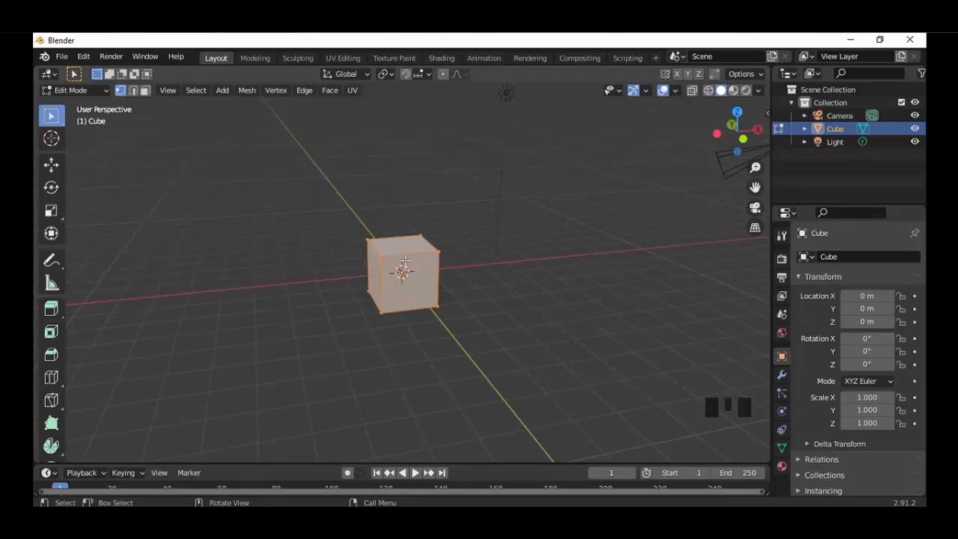
- Add a single centred vertical loop cut that splits the cube into two halves along the X axis
key(ctrl+r)
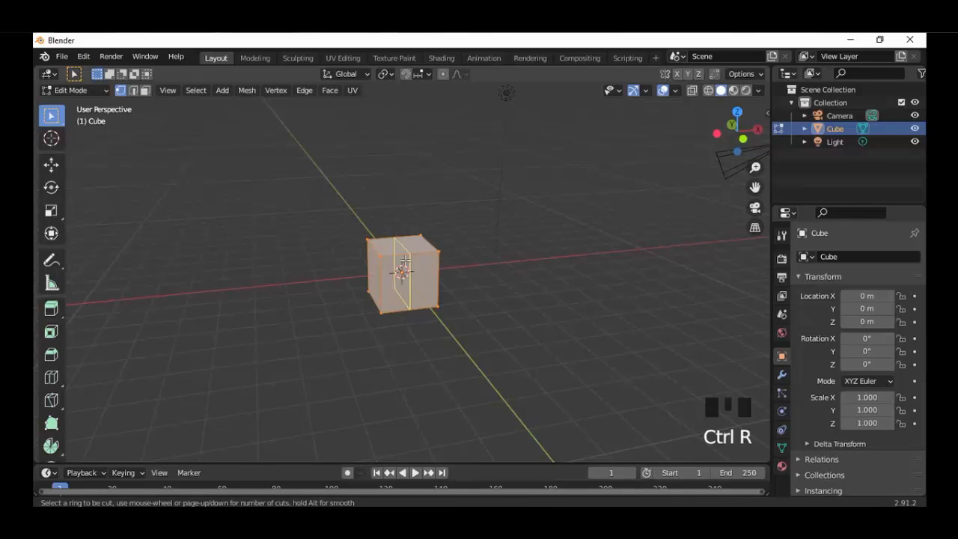
click(405, 260)
click(405, 259)
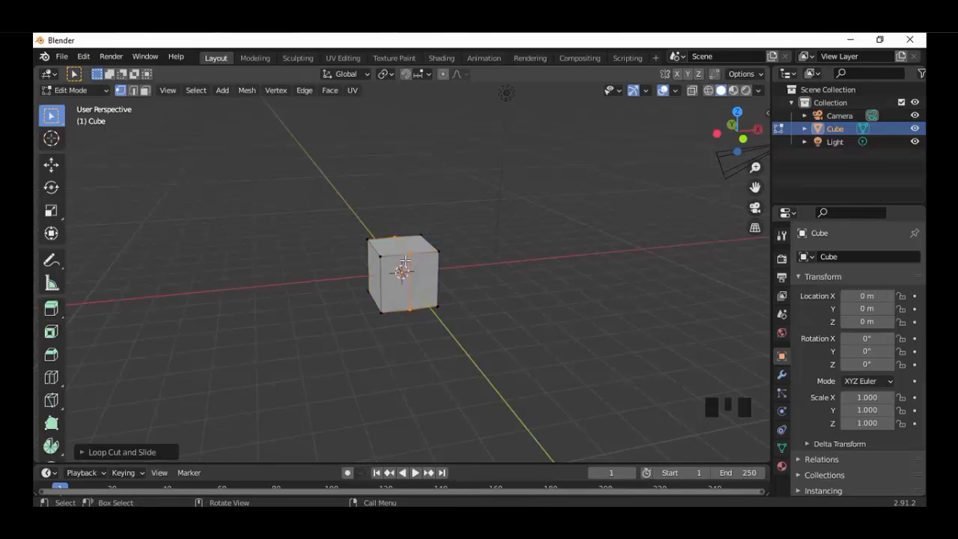
- Clear the selection, circle-select the four corner vertices on the cube's negative X side, and delete those vertices
middle_drag(409, 296, 411, 297)
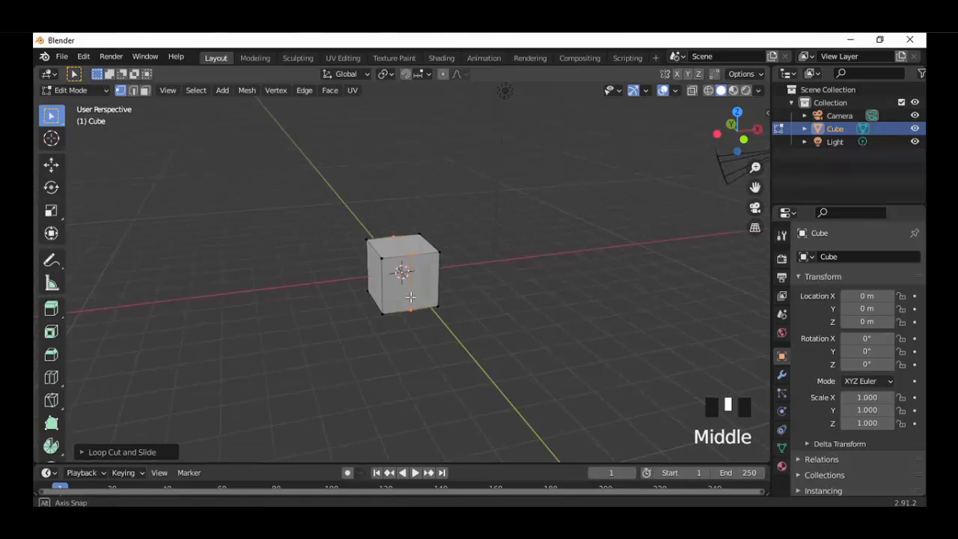
key(c)
right_click(364, 299)
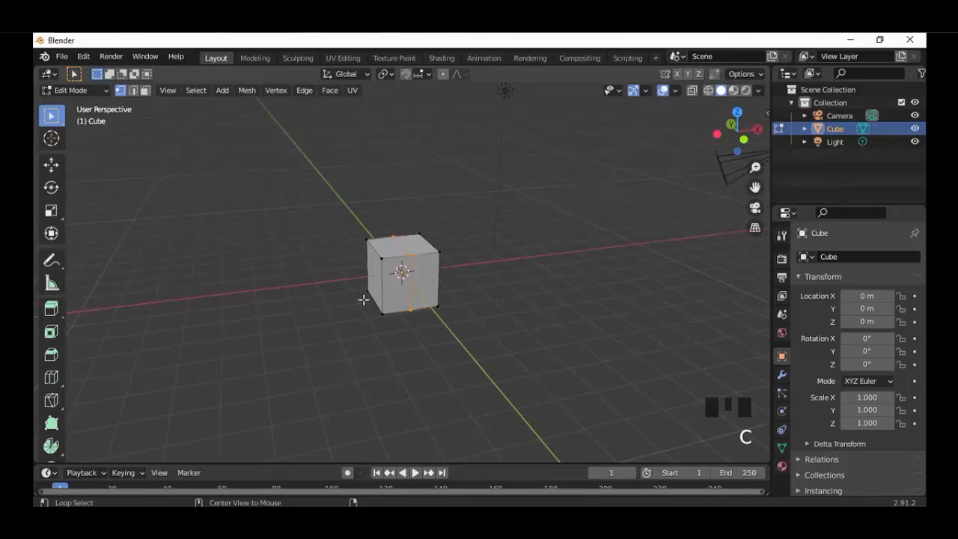
key(alt+a)
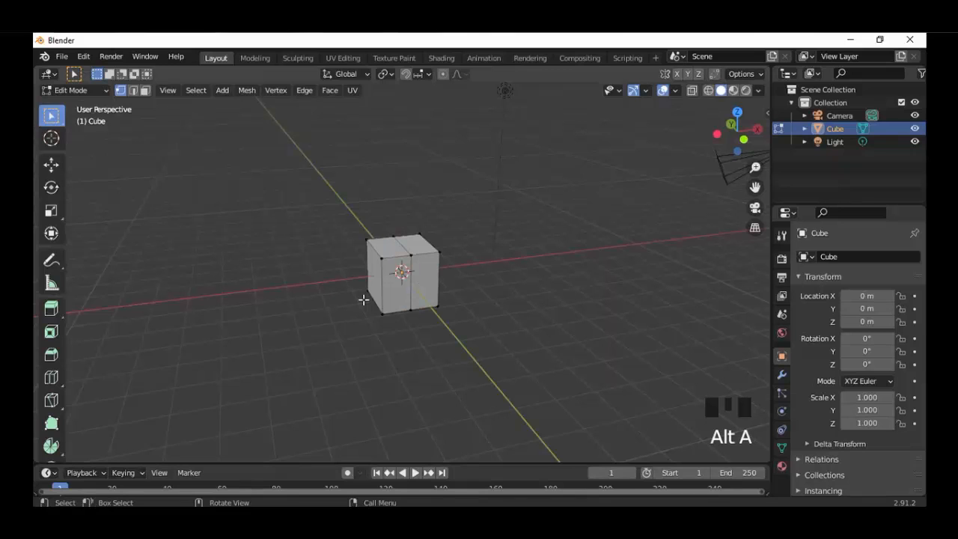
key(c)
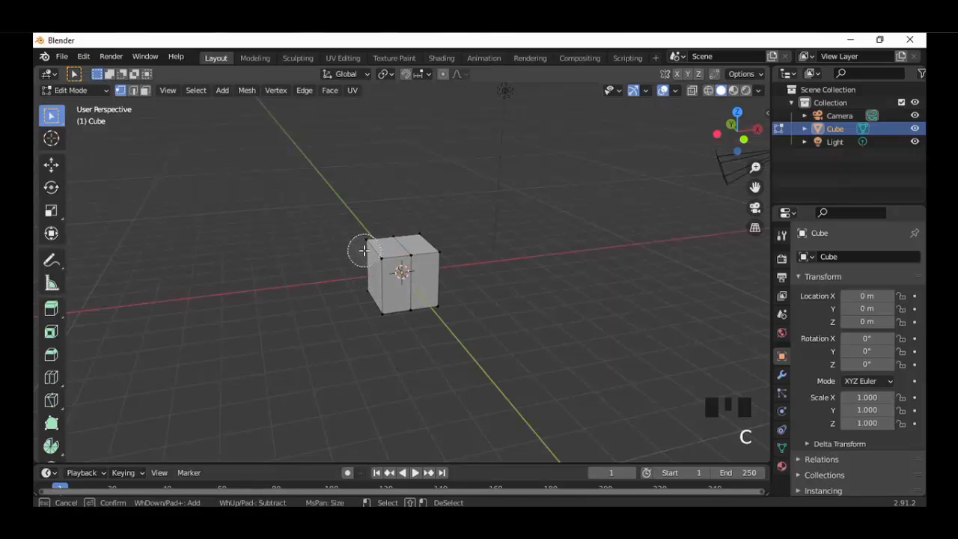
drag(365, 253, 372, 311)
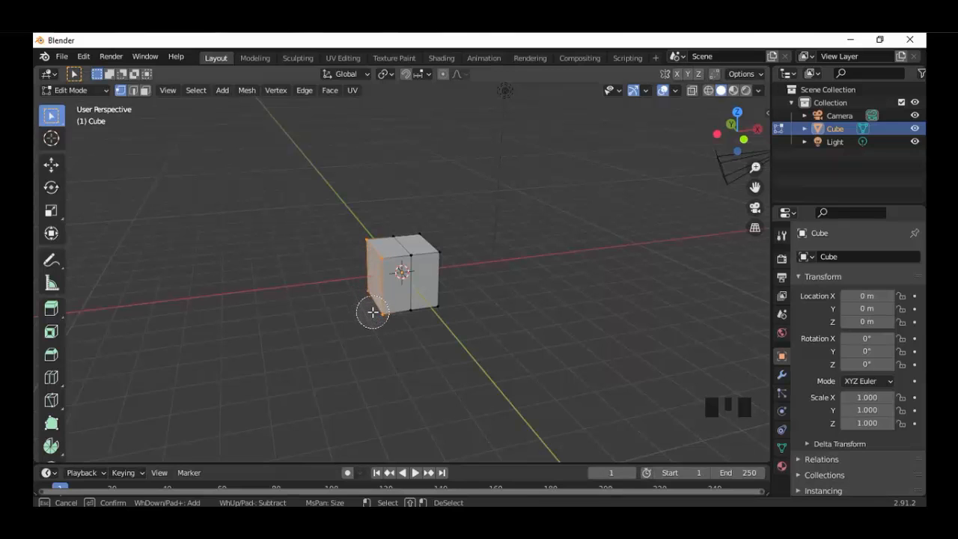
key(Escape)
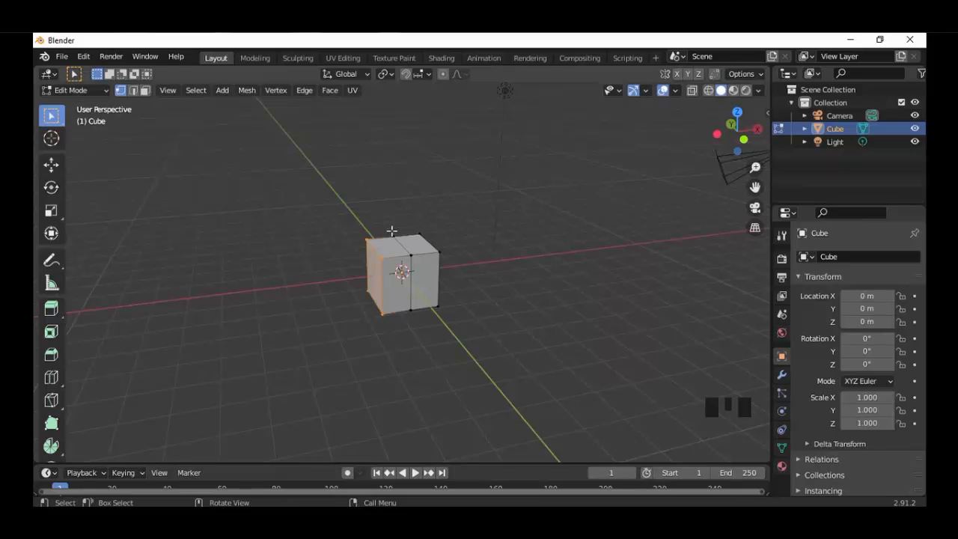
key(x)
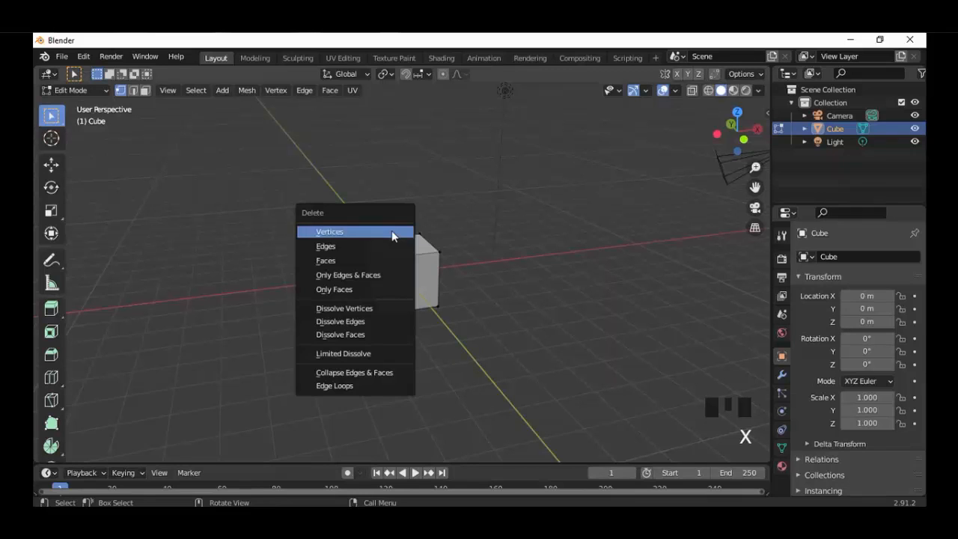
click(336, 233)
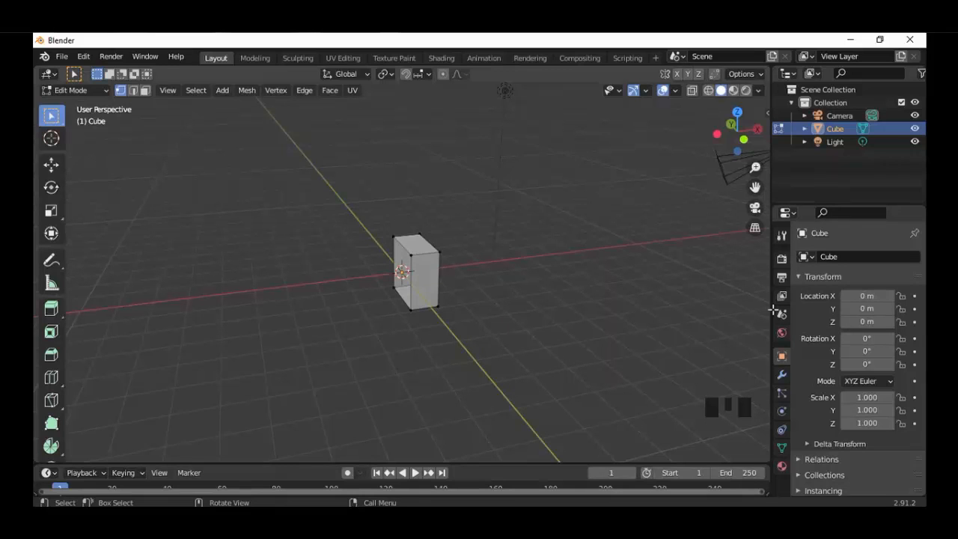
- Add a Mirror modifier to the remaining half of the cube
click(783, 374)
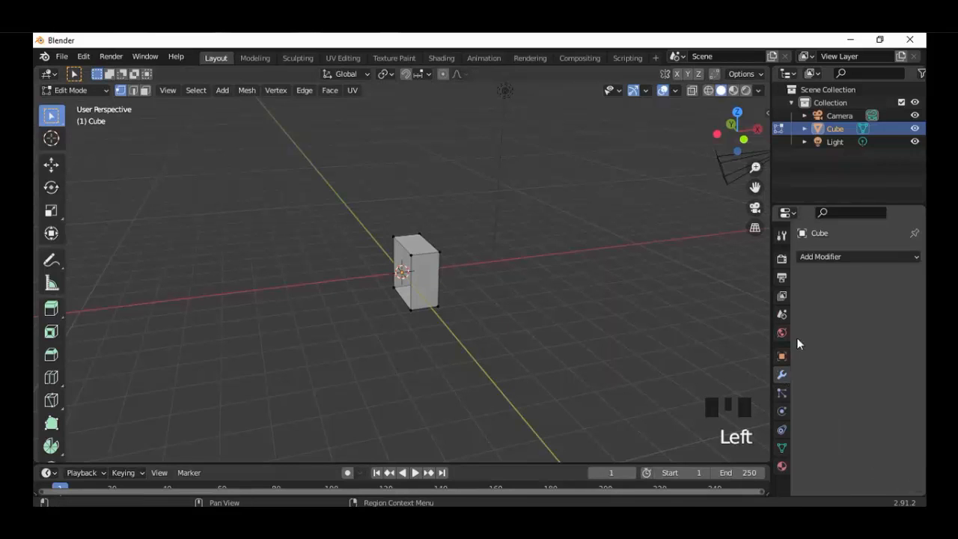
click(816, 256)
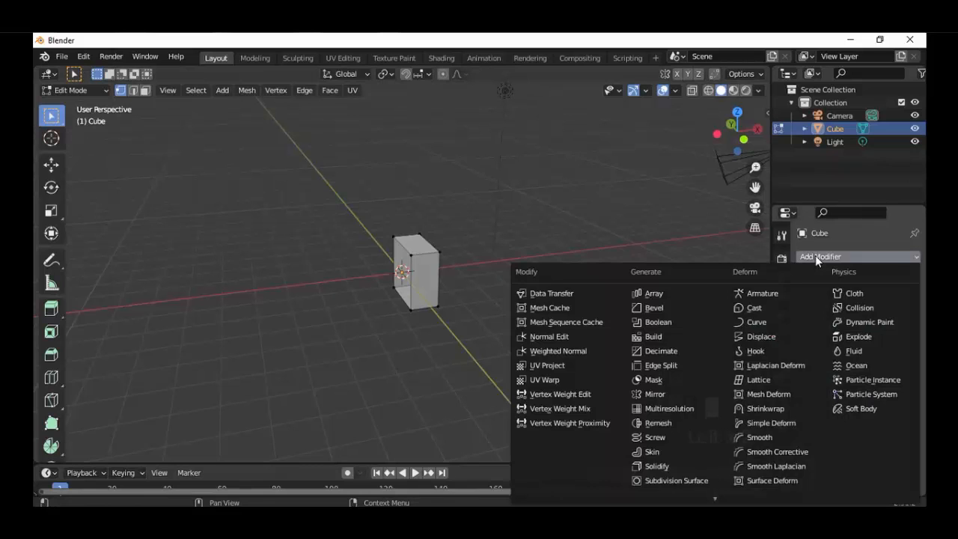
click(654, 392)
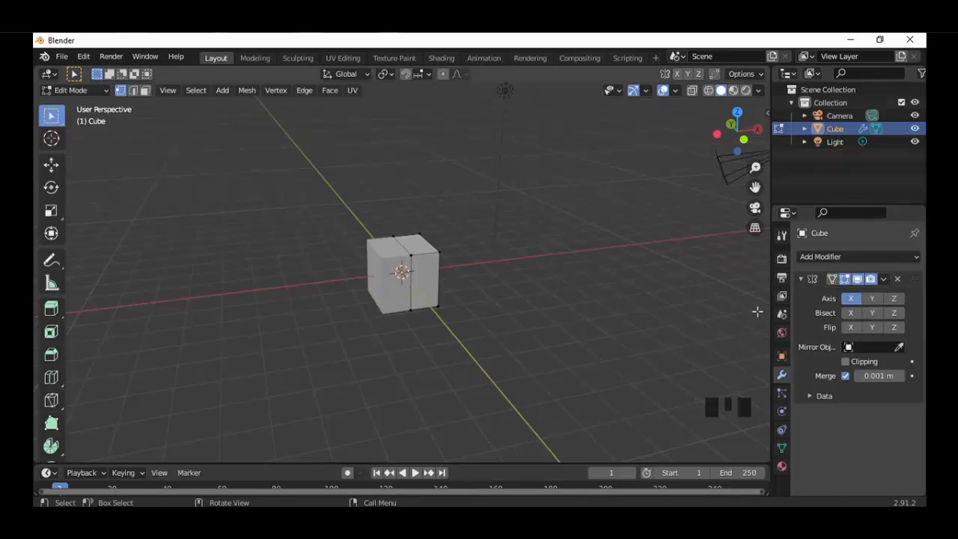
- Try different X, Y and Z axis combinations in the Mirror modifier, finishing with only X enabled
click(868, 299)
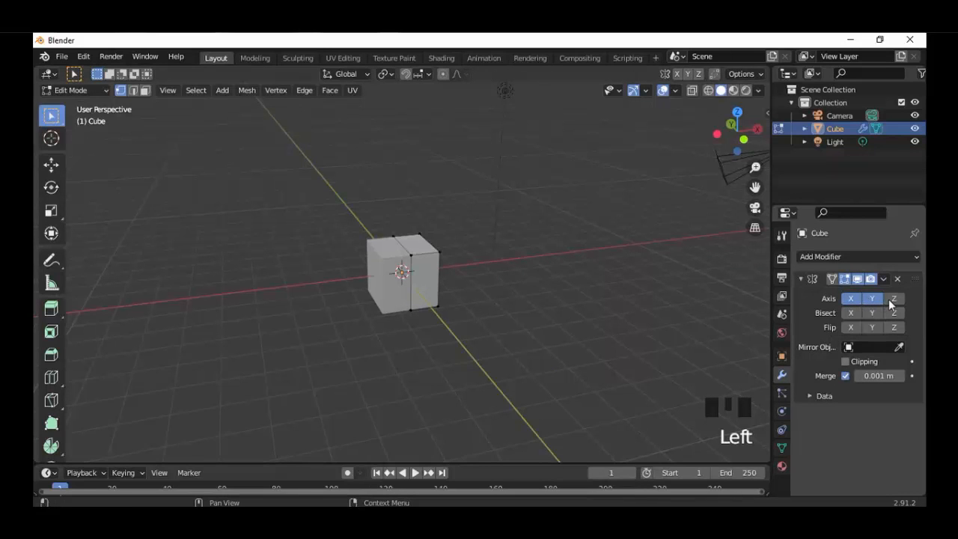
click(892, 299)
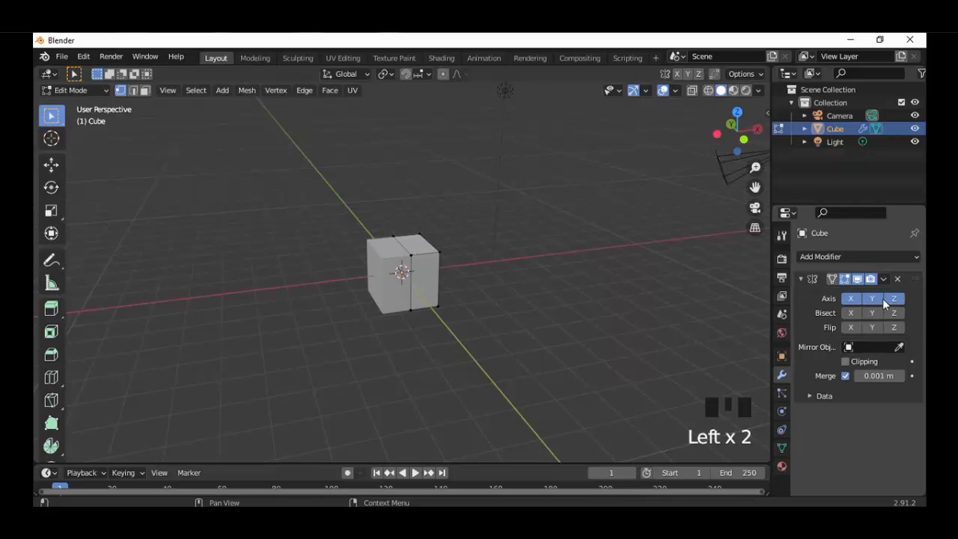
click(854, 298)
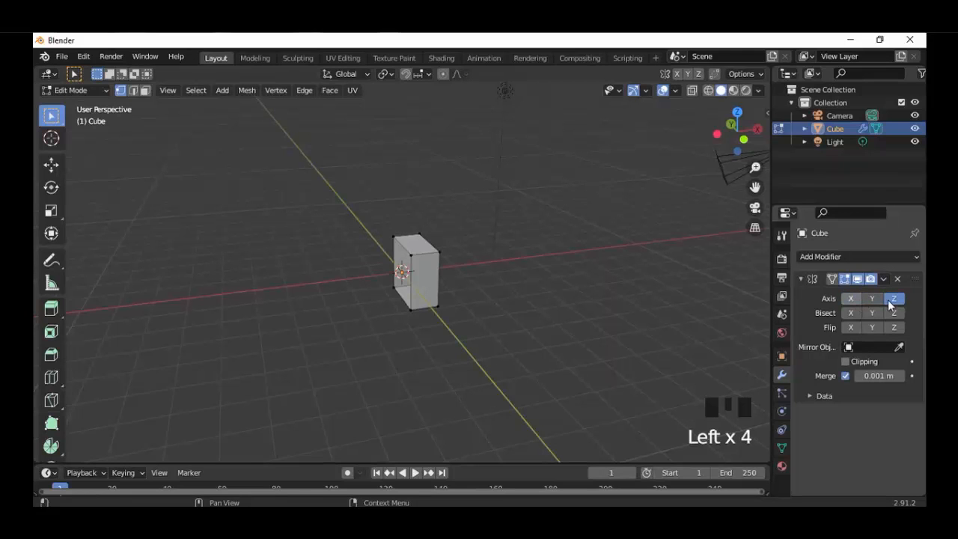
click(875, 299)
click(875, 299)
click(851, 299)
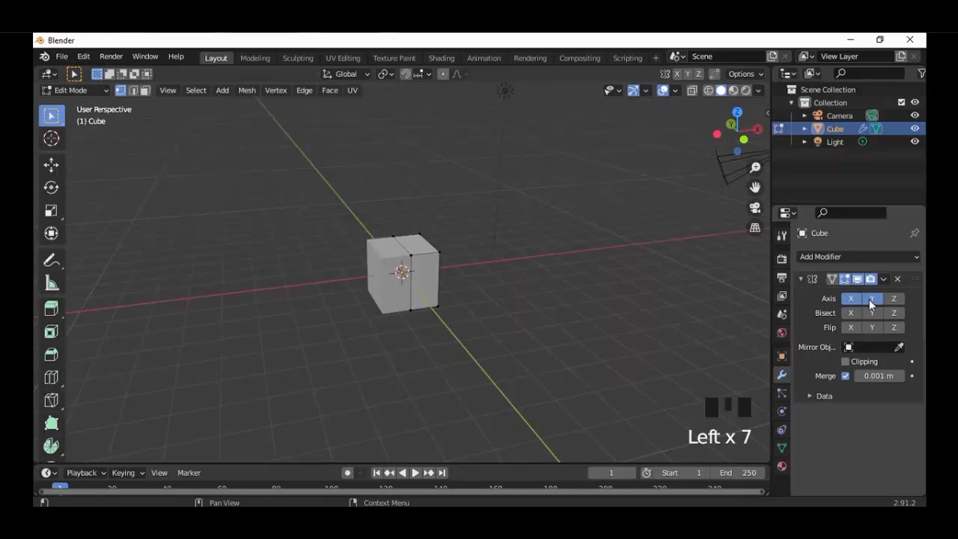
click(868, 299)
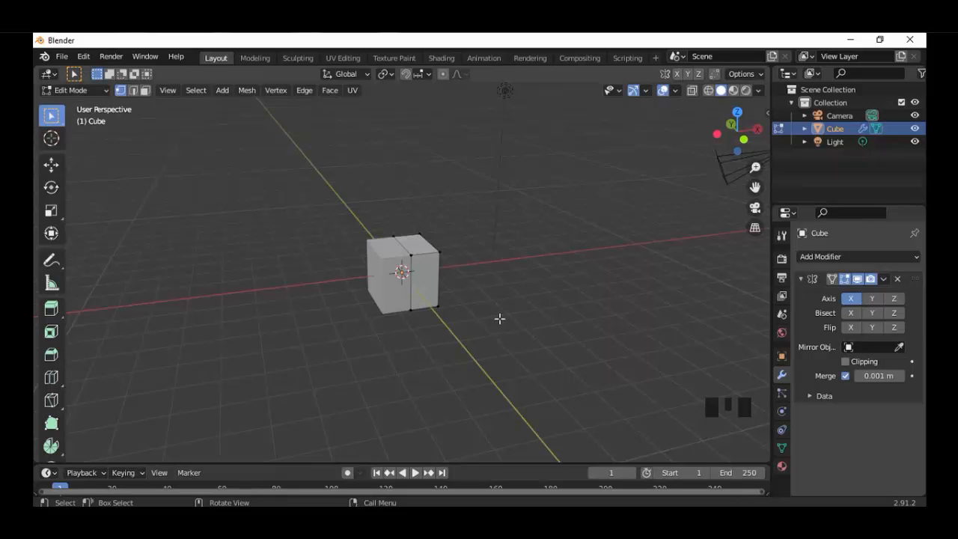
- In face selection, pick the half-cube's outer positive X face and extrude it outward along X in the front view
middle_drag(498, 318, 439, 308)
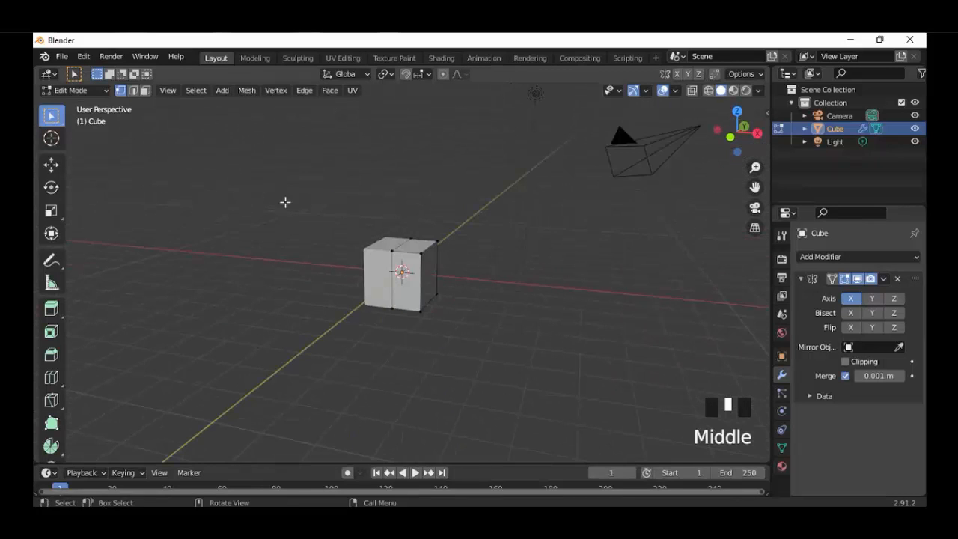
click(145, 91)
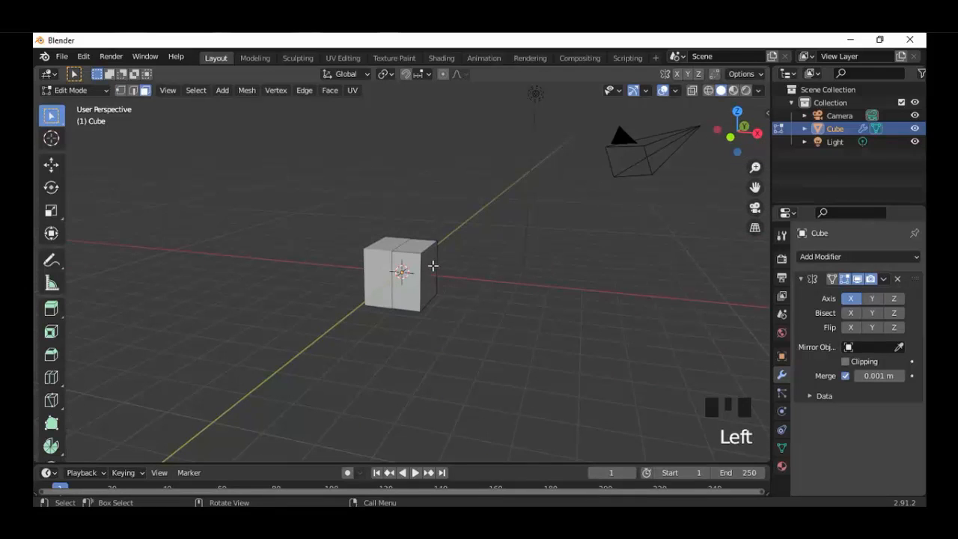
click(433, 265)
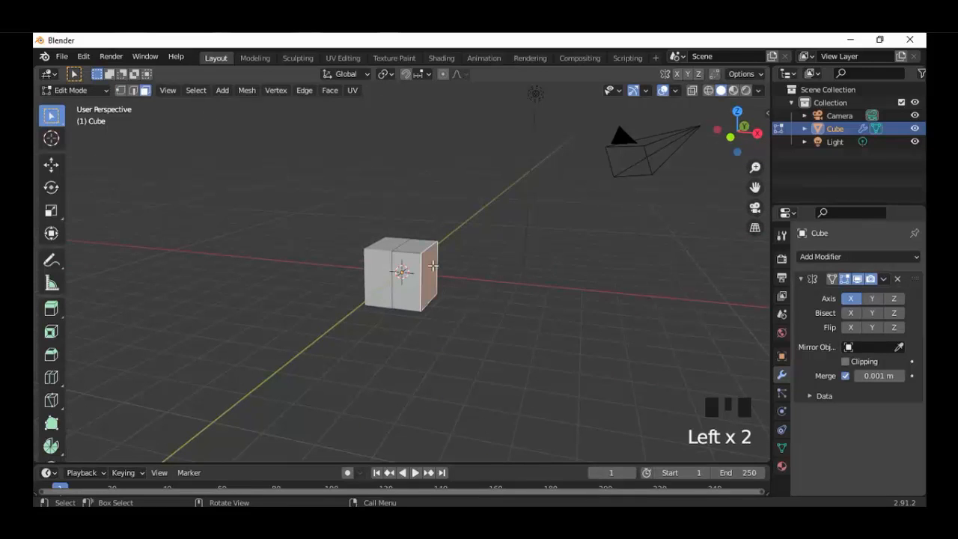
key(KP_1)
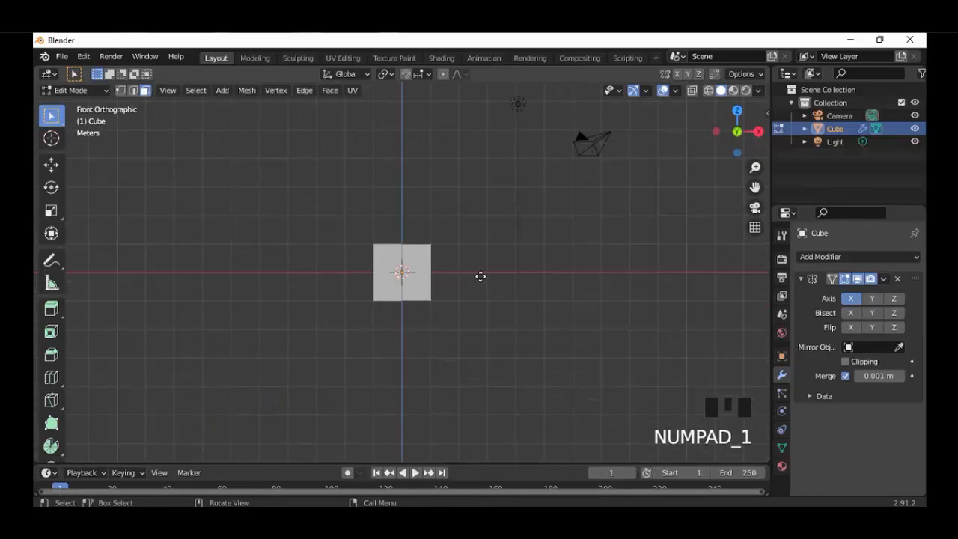
key(g)
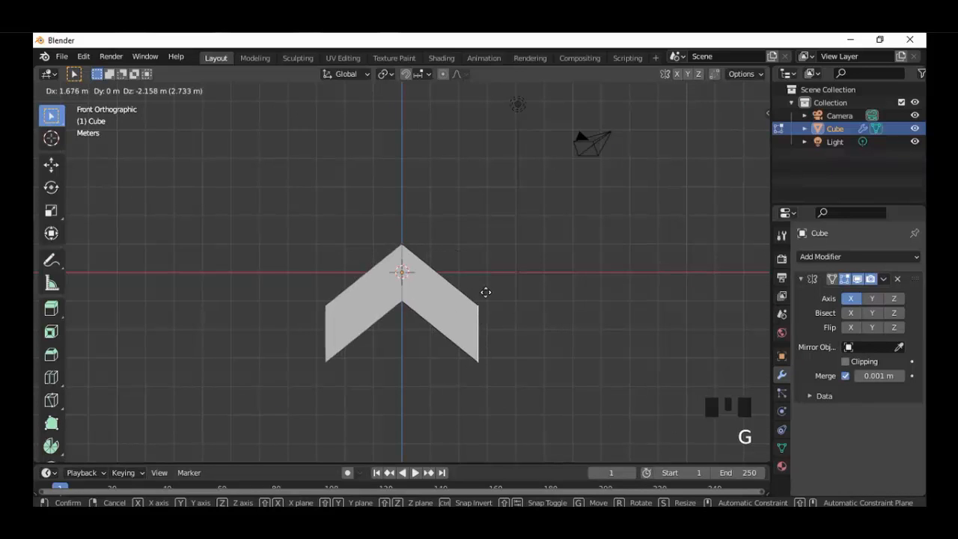
right_click(484, 279)
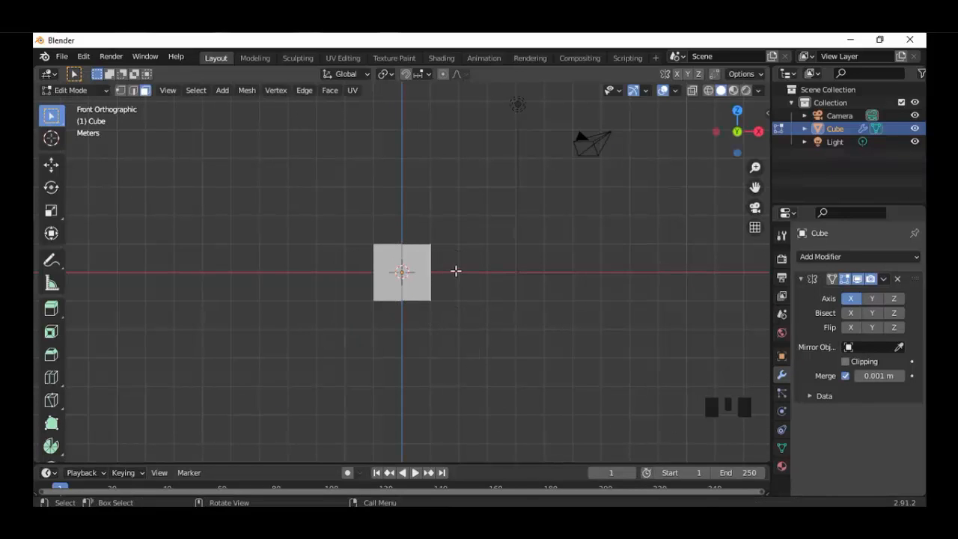
key(e)
click(558, 287)
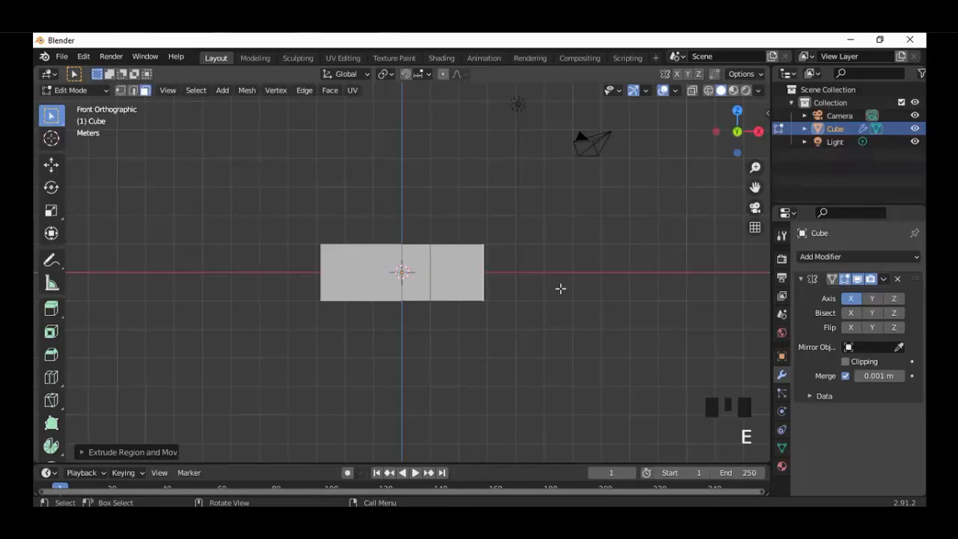
- Move the extruded arm face downward and slightly inward, and rotate it so its lower edge tilts toward the body
key(g)
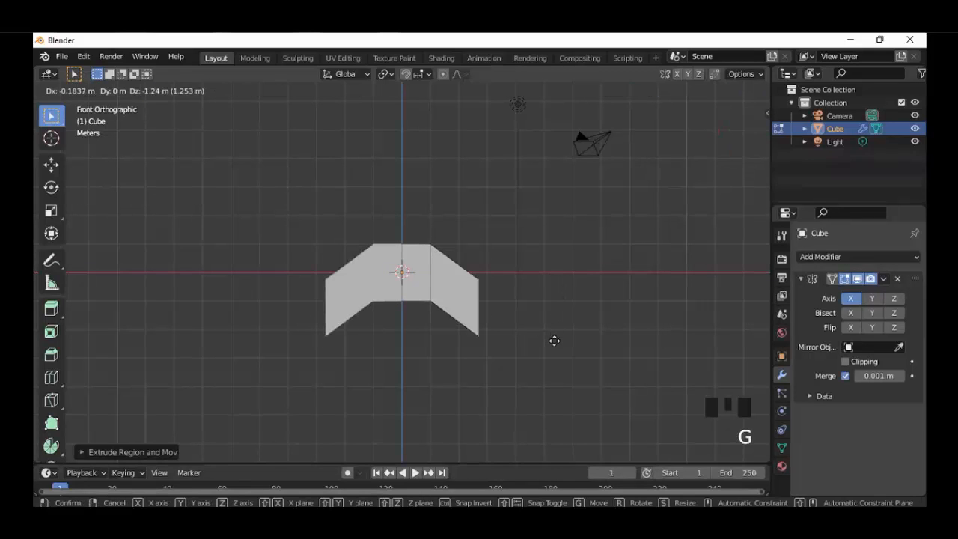
click(551, 335)
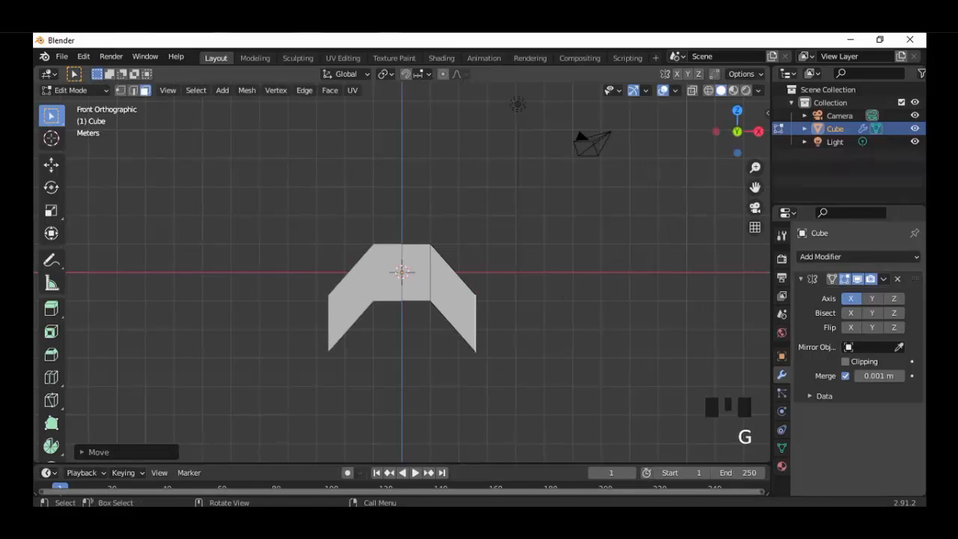
key(r)
click(551, 337)
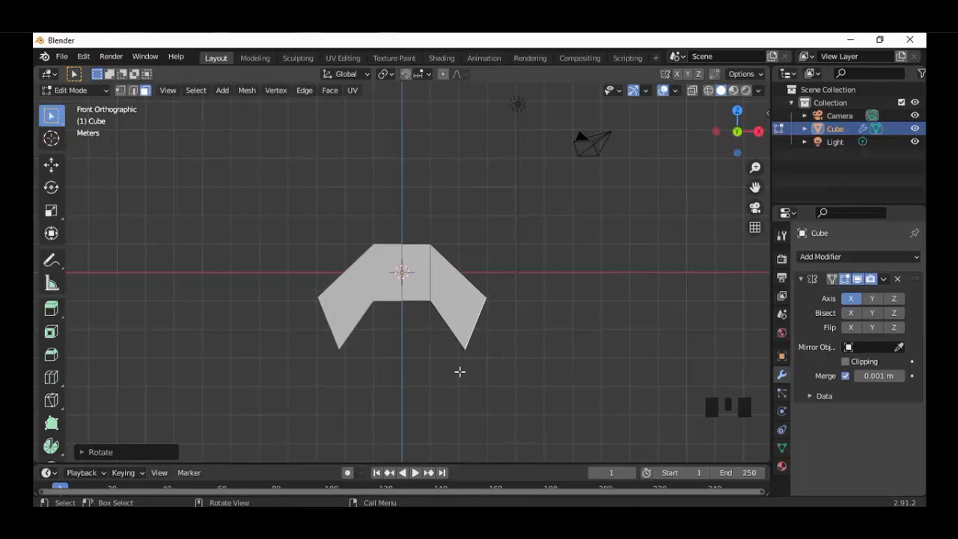
- Extrude the bottom face of the central body block straight down about 1.95 m in the front view
middle_drag(458, 330, 421, 287)
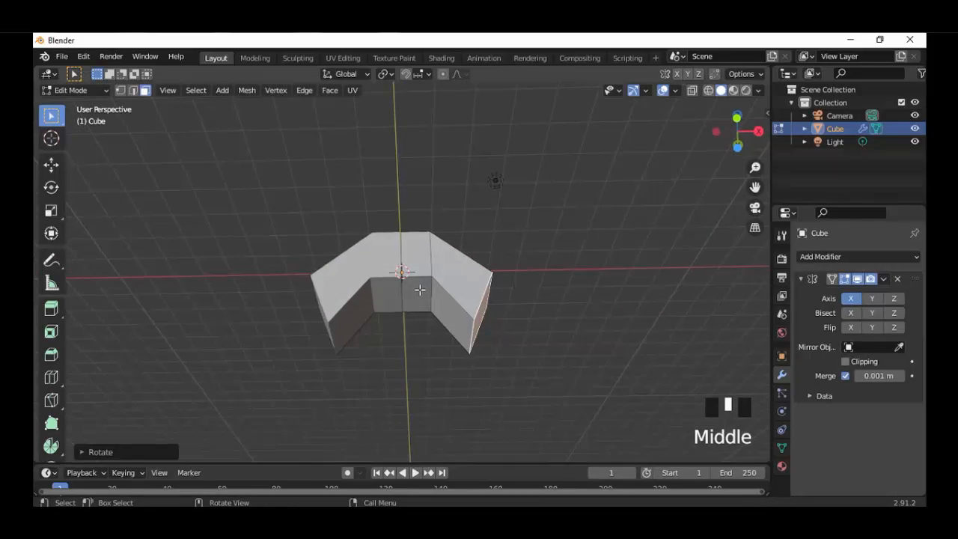
click(420, 289)
key(KP_1)
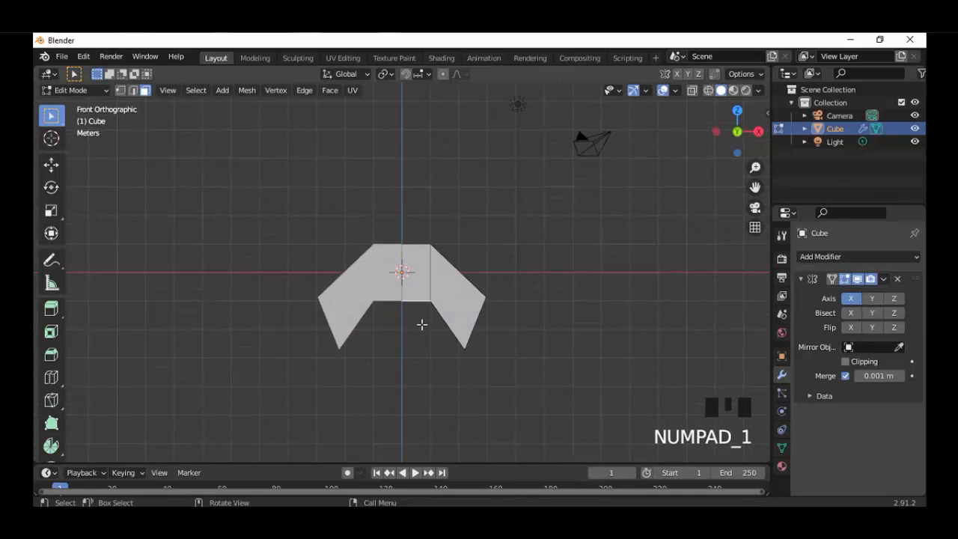
key(e)
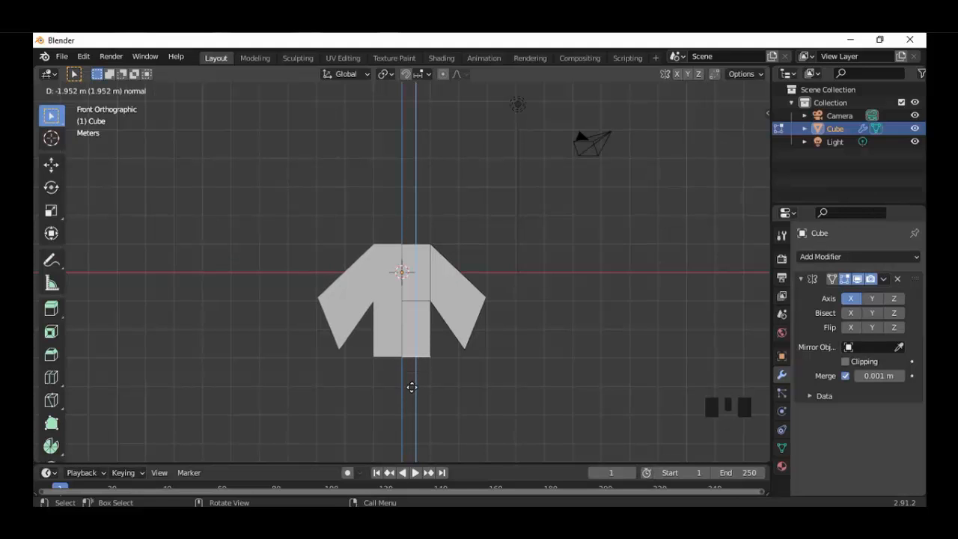
click(412, 387)
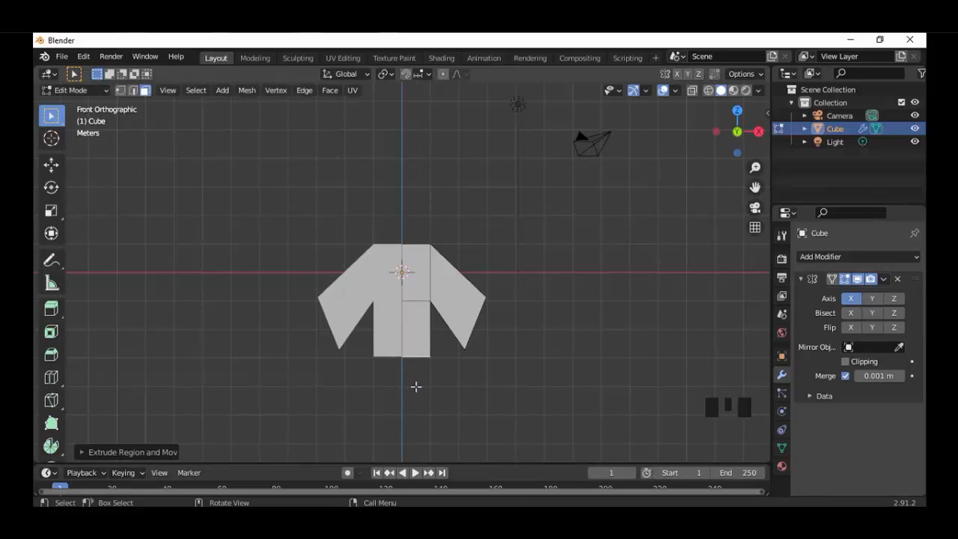
- Extrude the lower body's bottom face down about 1.29 m in the front view, and shift it outward and down to angle the leg
middle_drag(416, 387, 423, 354)
key(KP_1)
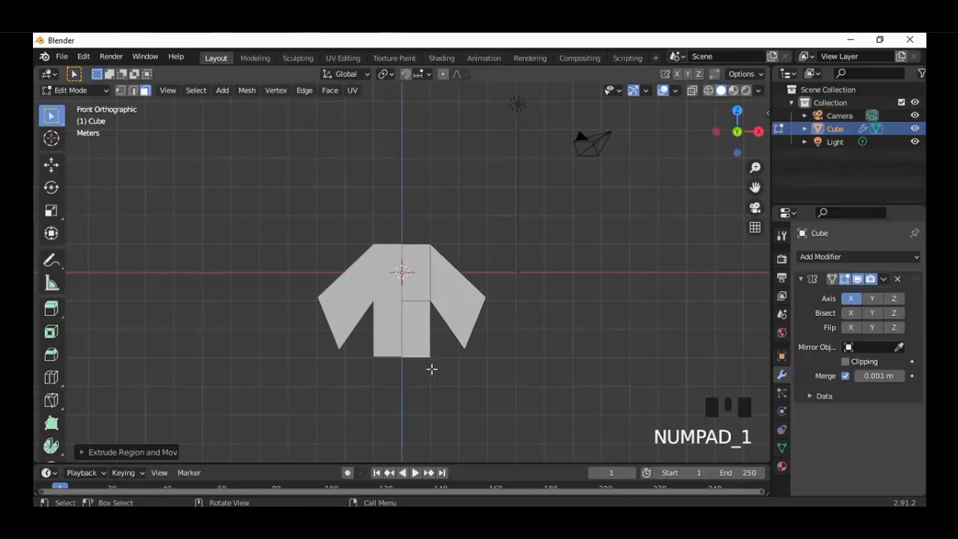
key(e)
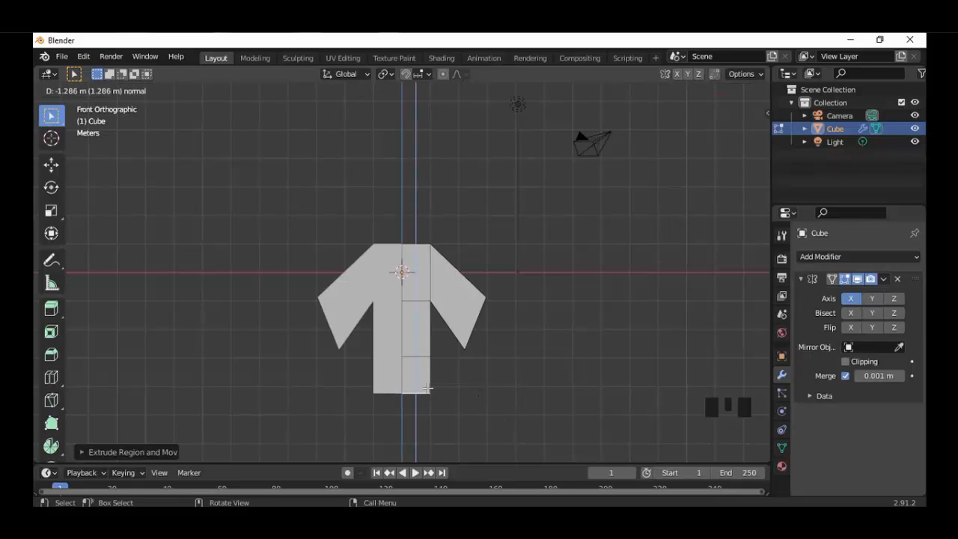
click(427, 388)
key(g)
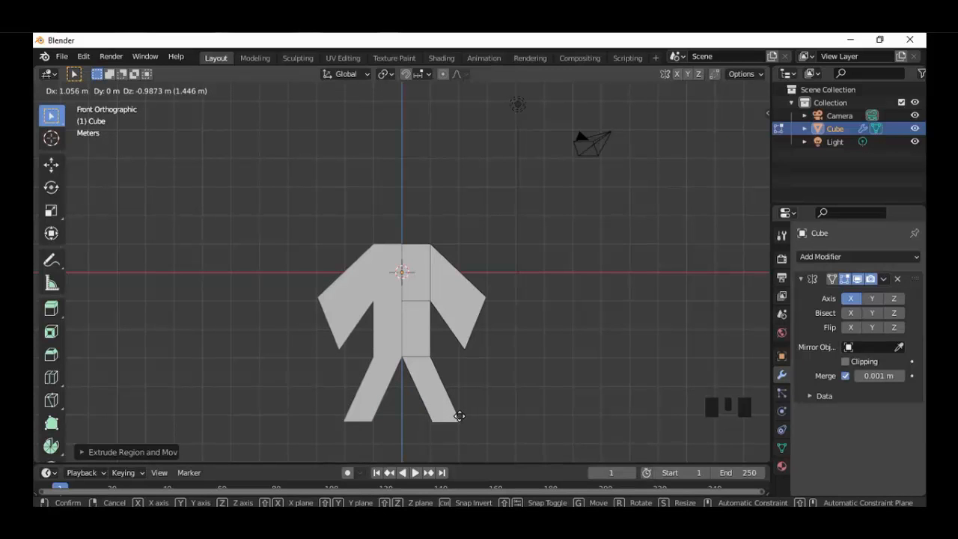
click(460, 416)
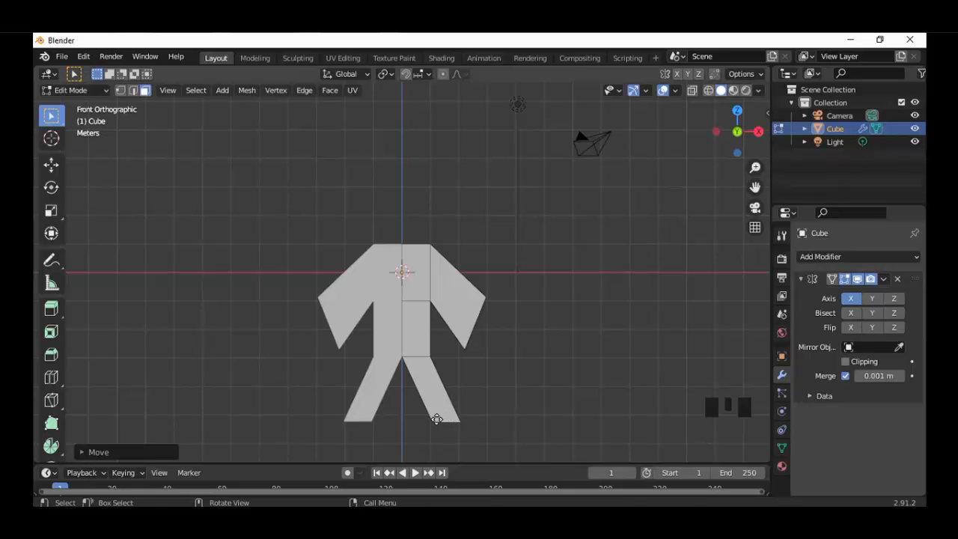
key(g)
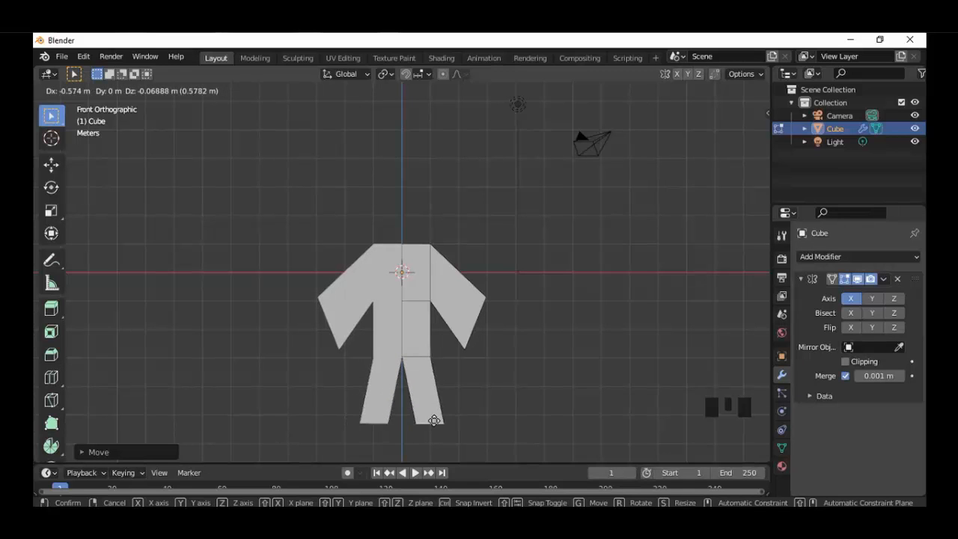
click(450, 418)
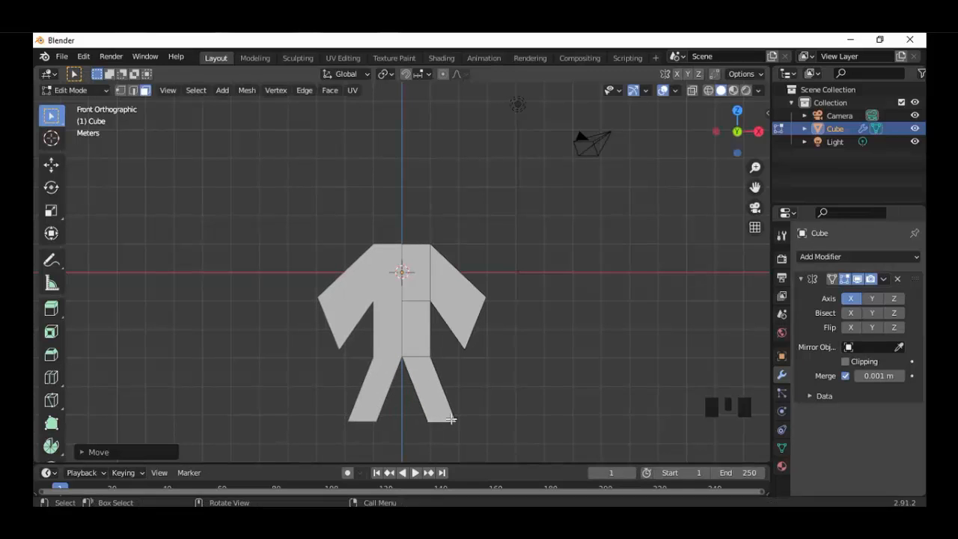
- Enable Clipping in the Mirror modifier and move the leg's end face about 0.18 m inward and 0.37 m down
click(844, 362)
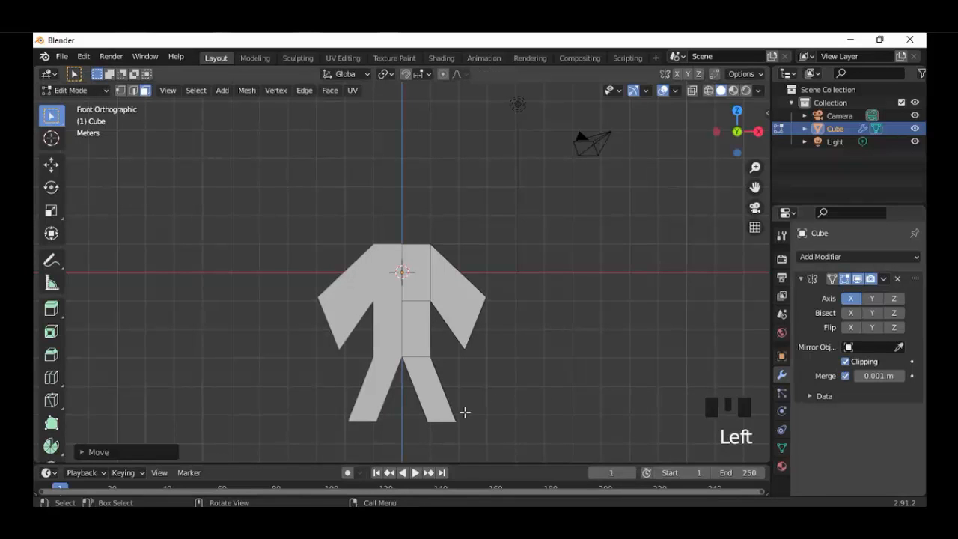
key(g)
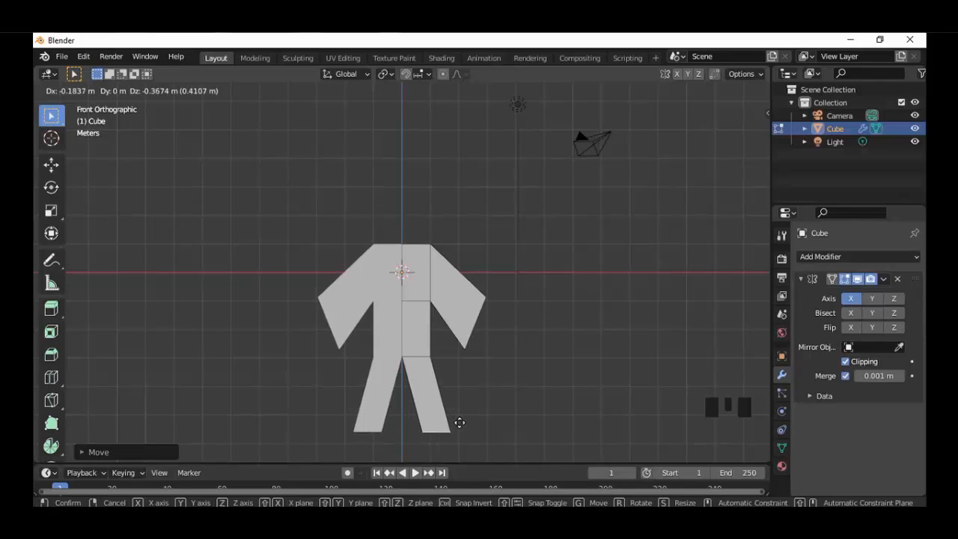
click(459, 422)
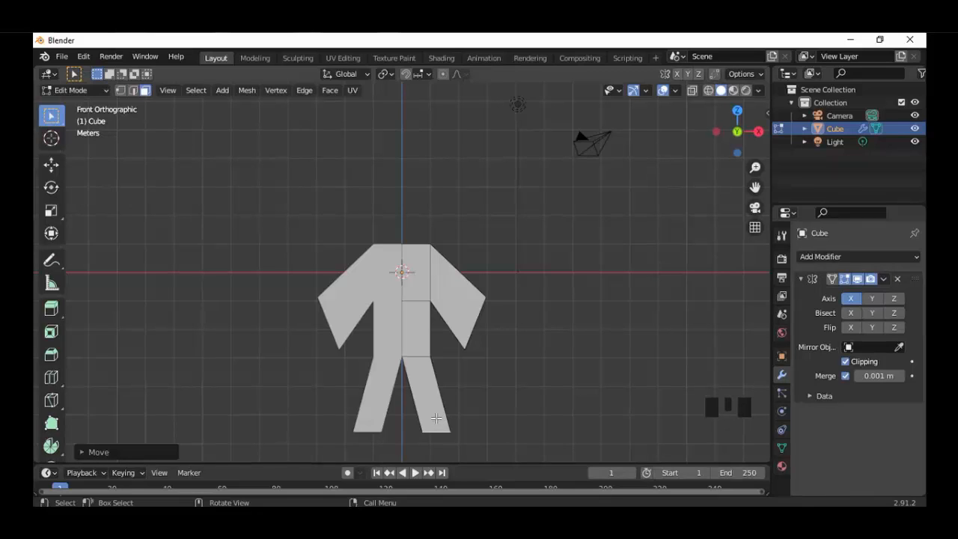
- Add one horizontal loop cut across the leg and slide it toward the lower end, to a factor of about -0.51
key(ctrl)
key(ctrl+r)
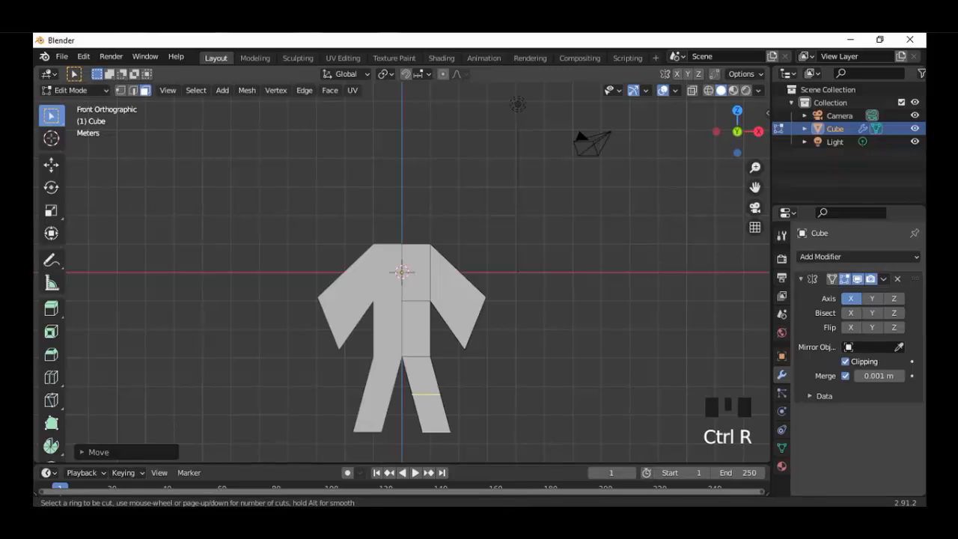
click(434, 397)
click(441, 423)
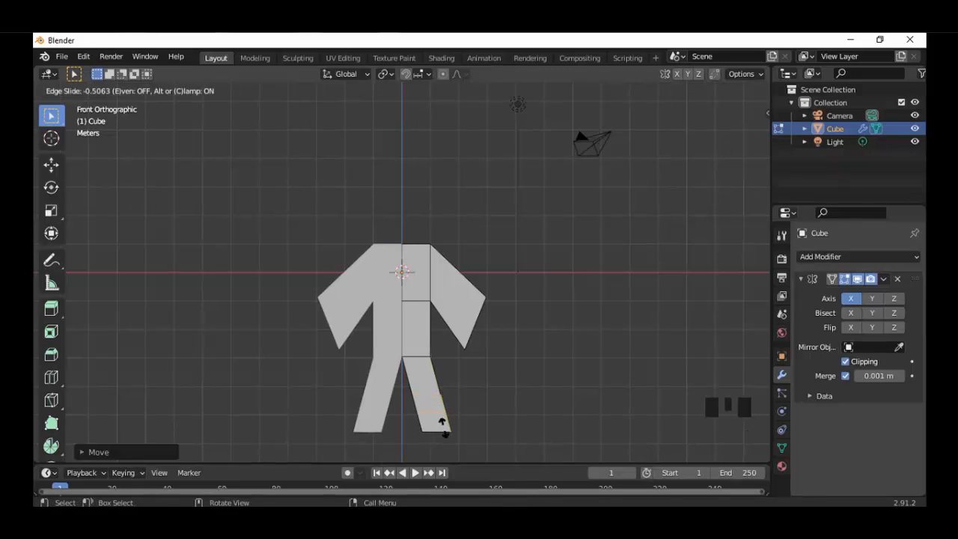
- In face selection, pick the front face of the leg's lowest section and extrude it forward as a foot in the right side view
key(KP_3)
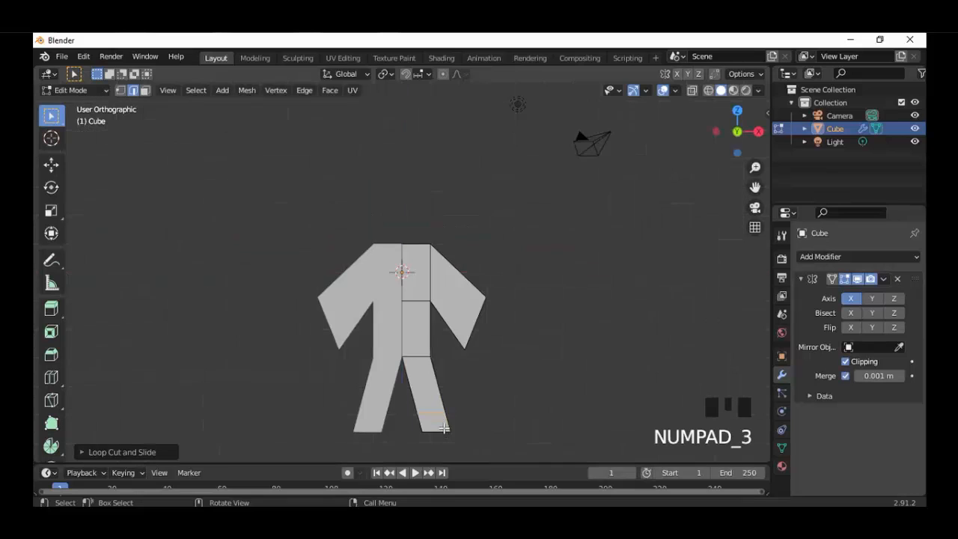
middle_drag(430, 416, 469, 418)
click(144, 90)
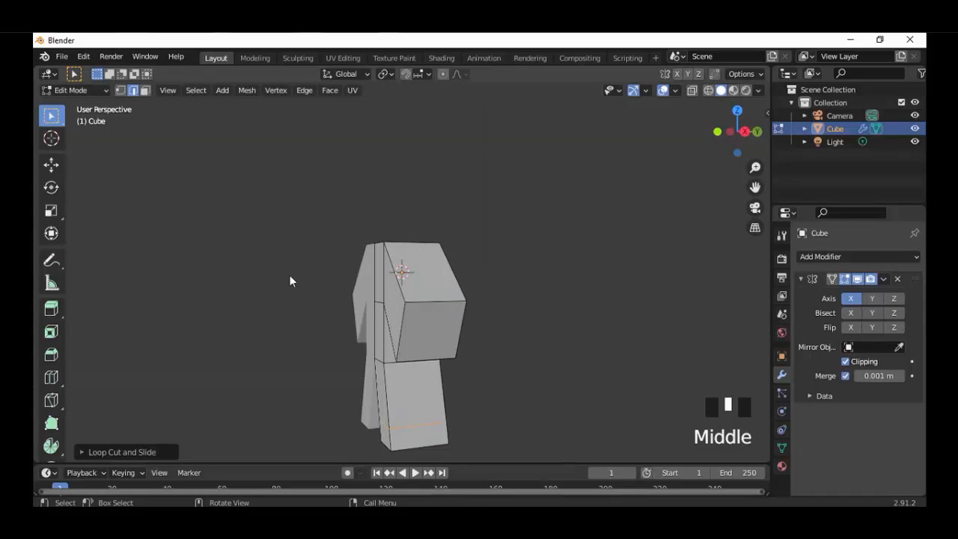
click(385, 432)
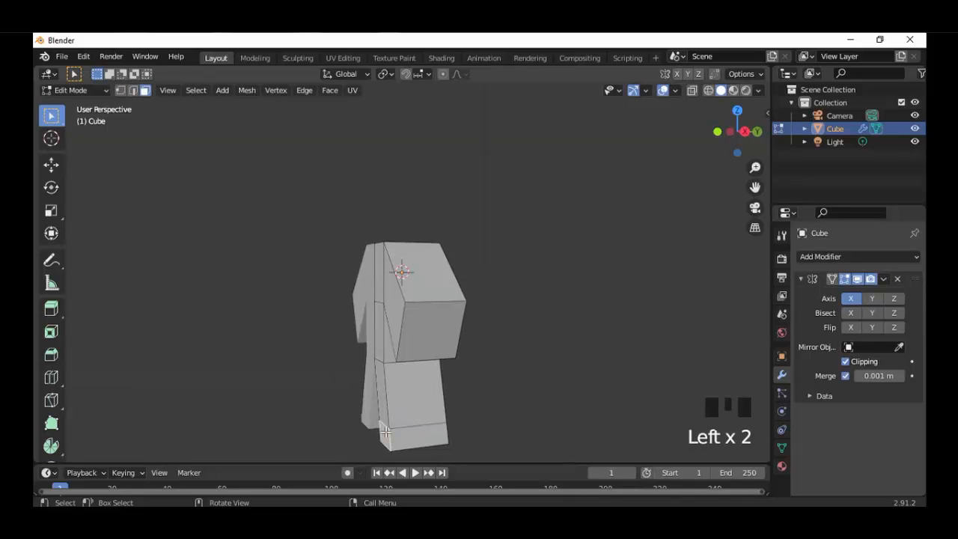
key(KP_3)
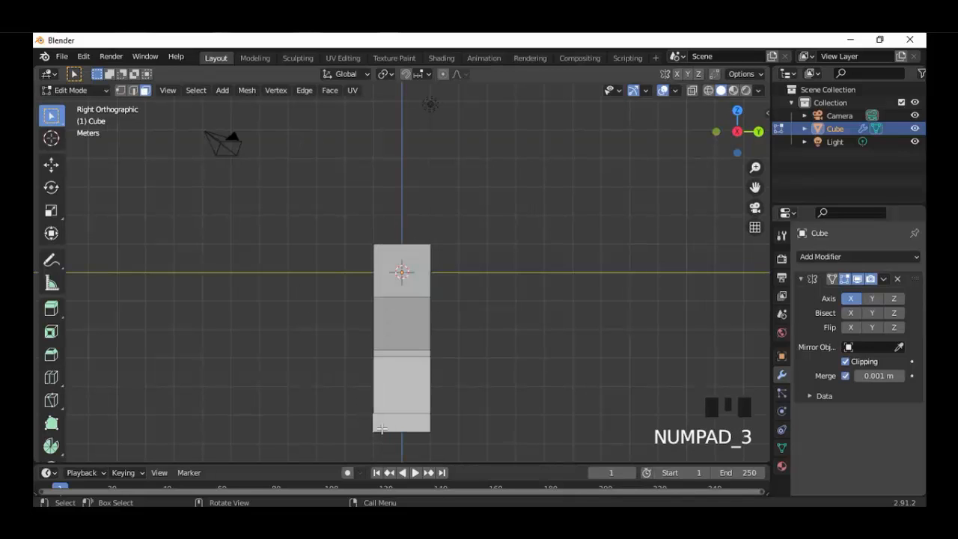
key(e)
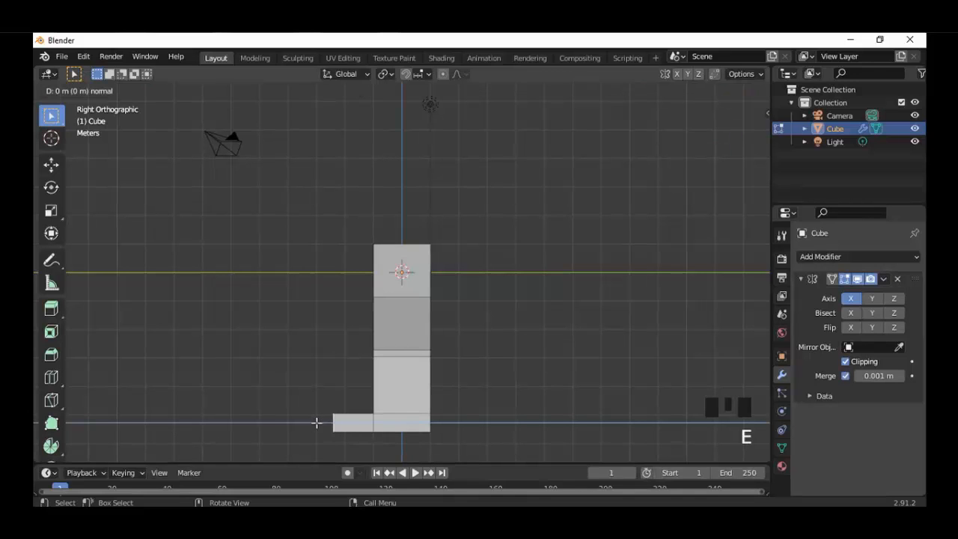
click(317, 422)
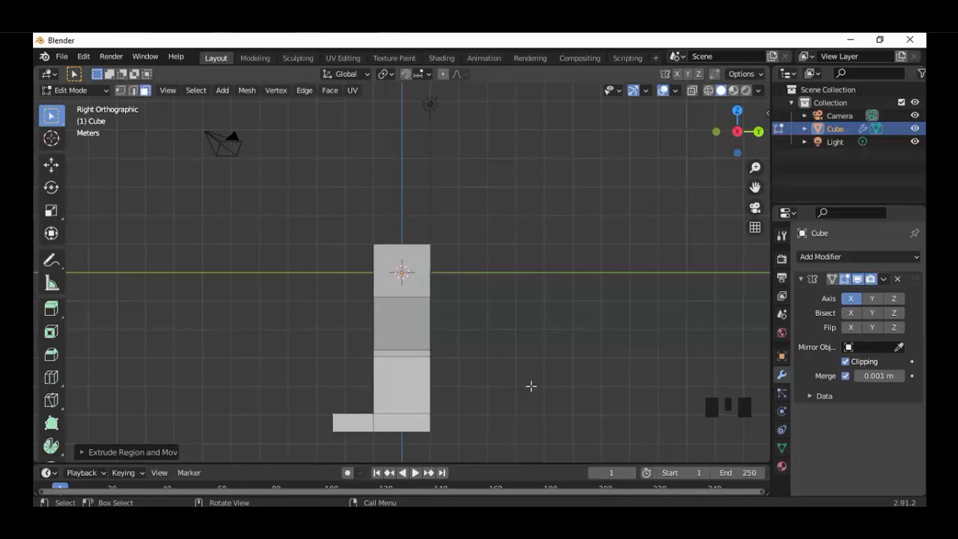
middle_drag(506, 387, 530, 389)
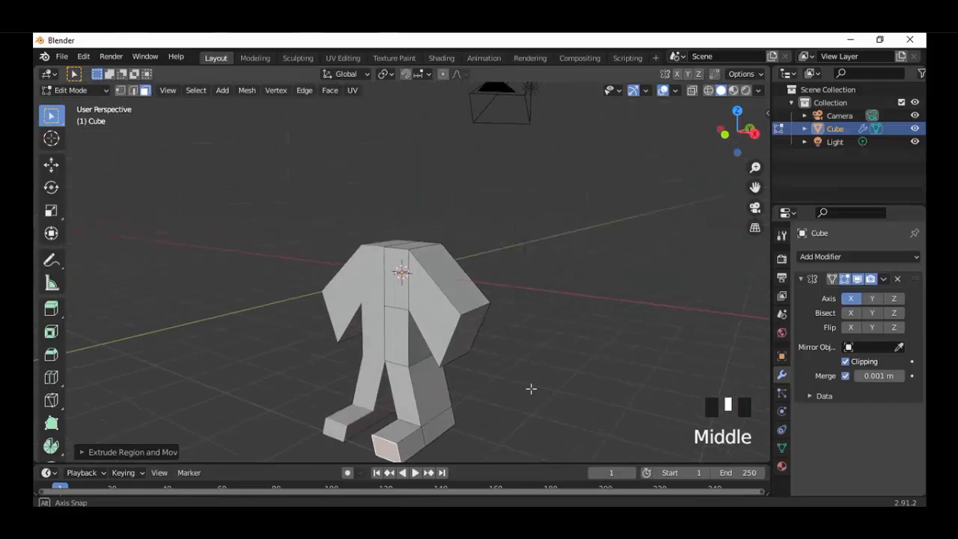
middle_drag(494, 331, 496, 298)
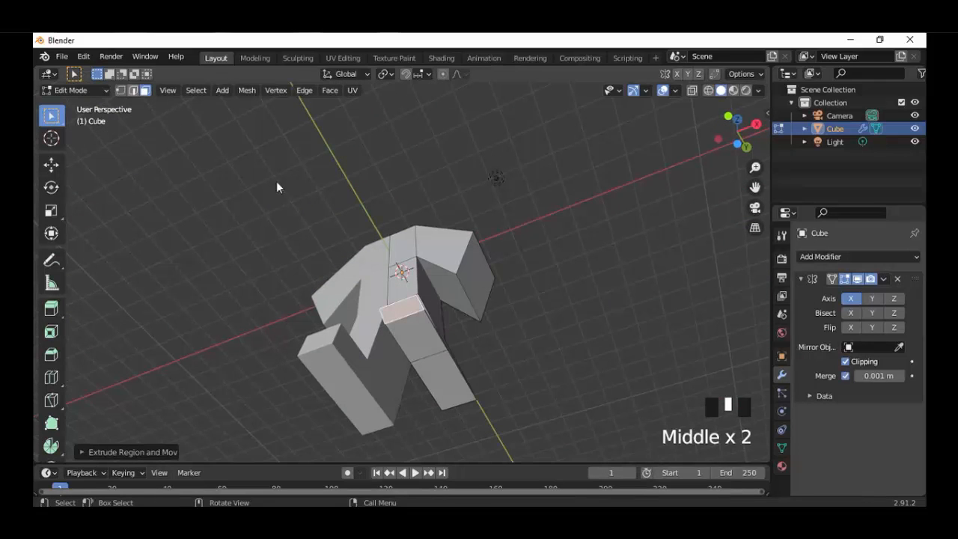
click(133, 91)
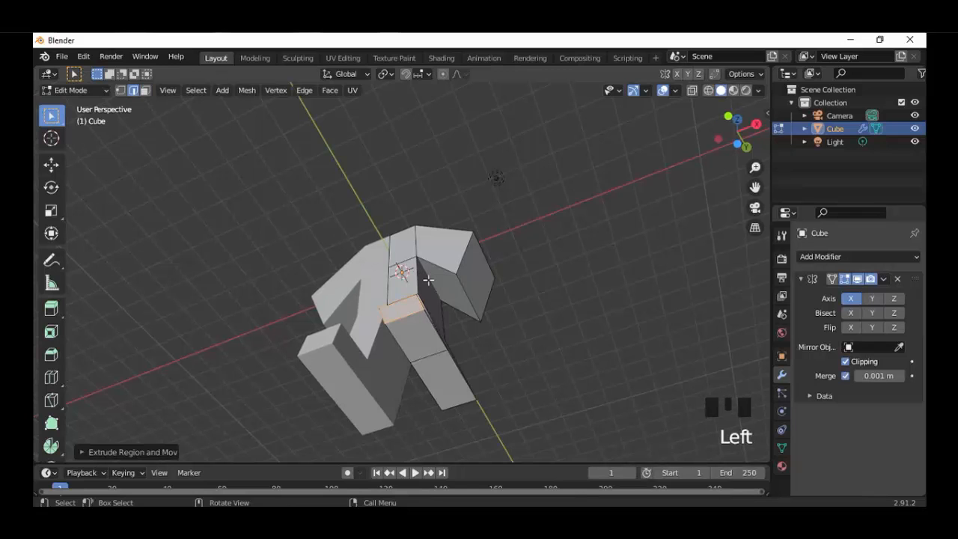
click(428, 280)
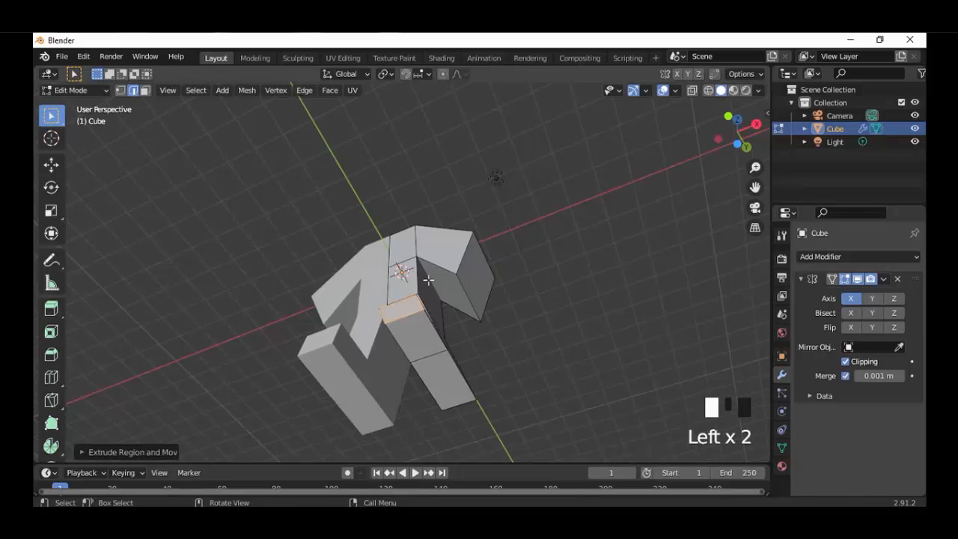
ctrl+click(466, 293)
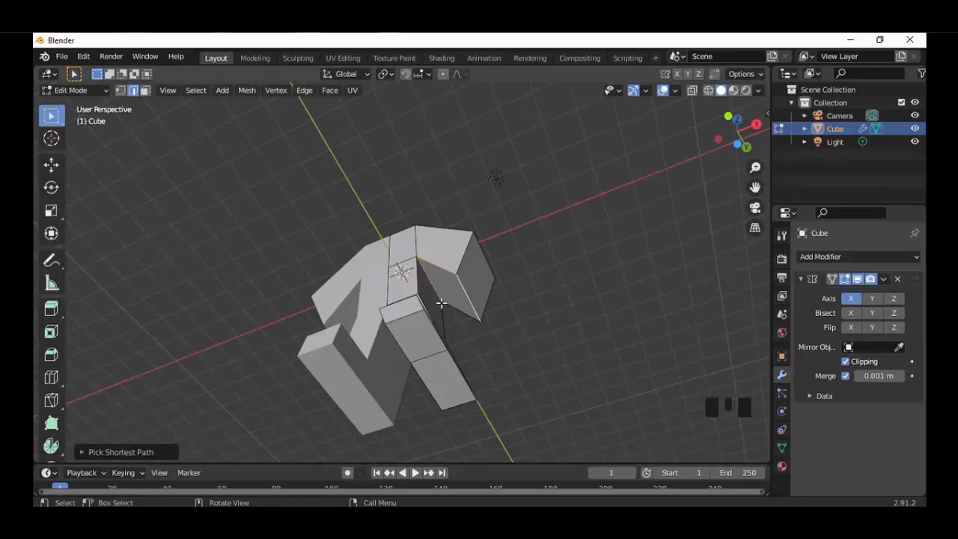
- In face selection, pick the arm's underside face, move it up about 1.1 m in the front view and rotate it about -9 degrees
click(145, 89)
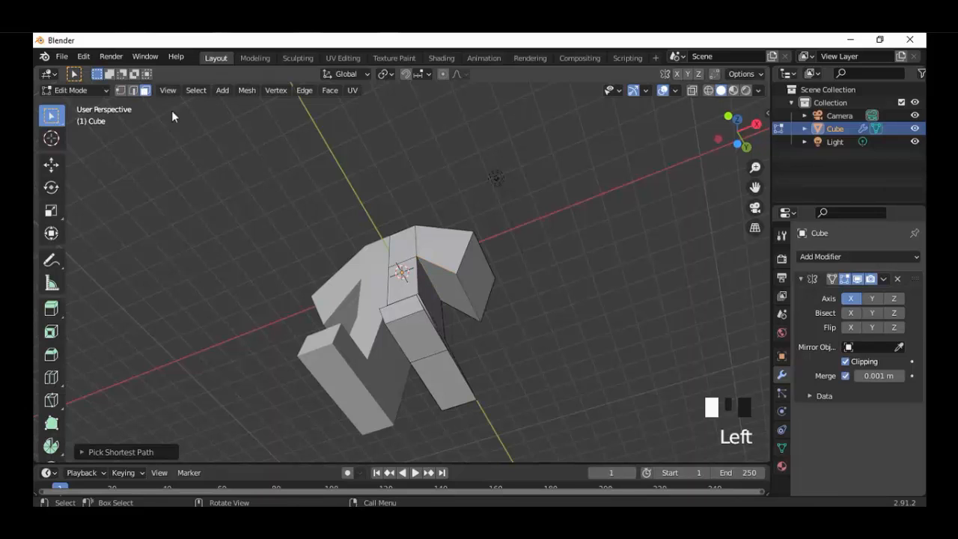
click(446, 288)
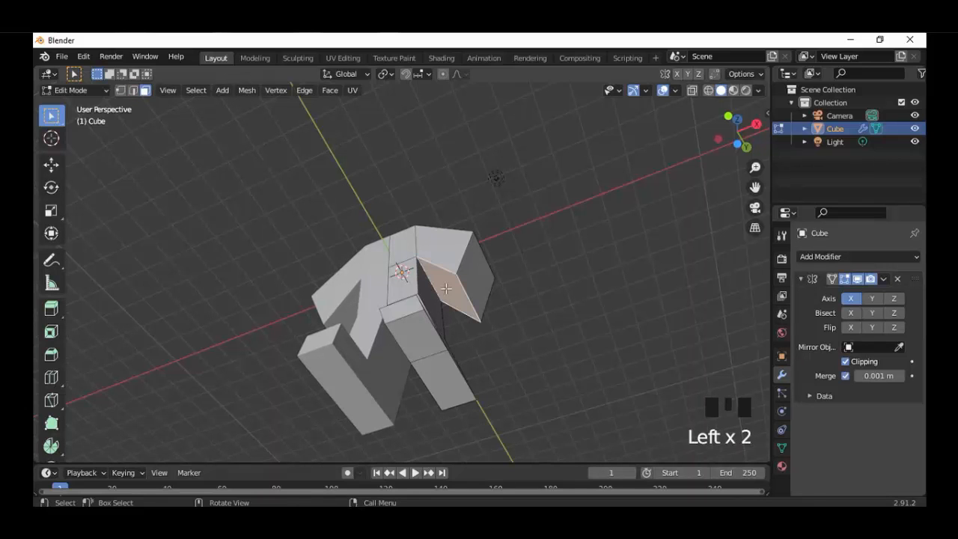
key(KP_1)
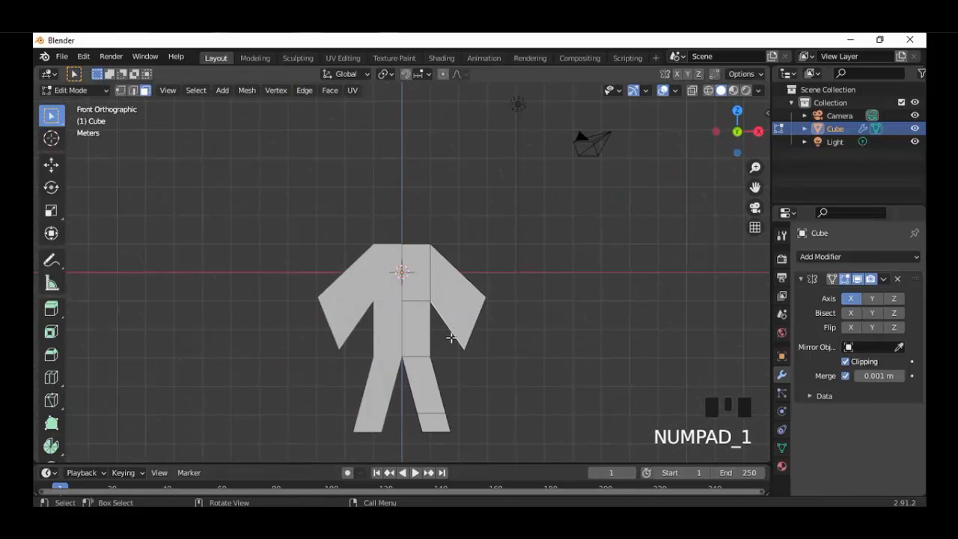
key(g)
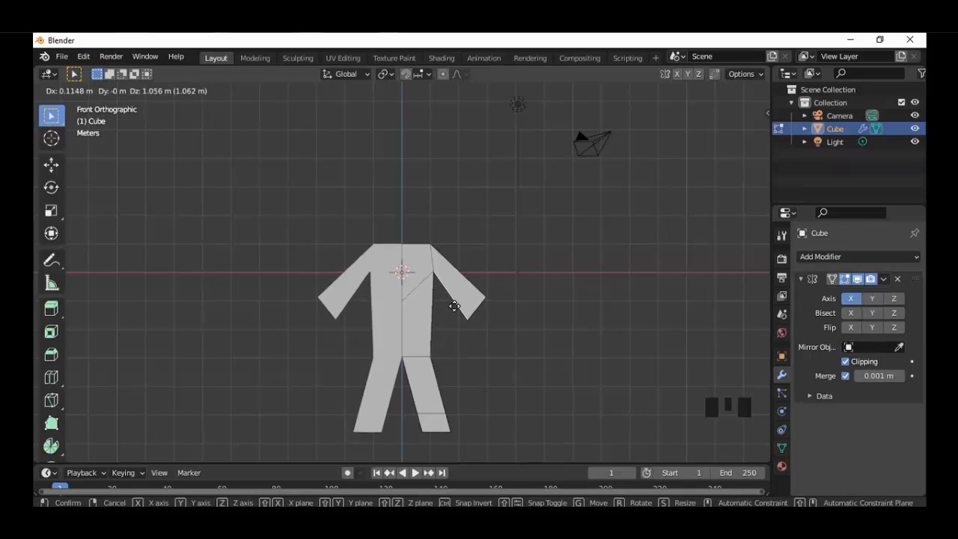
click(456, 310)
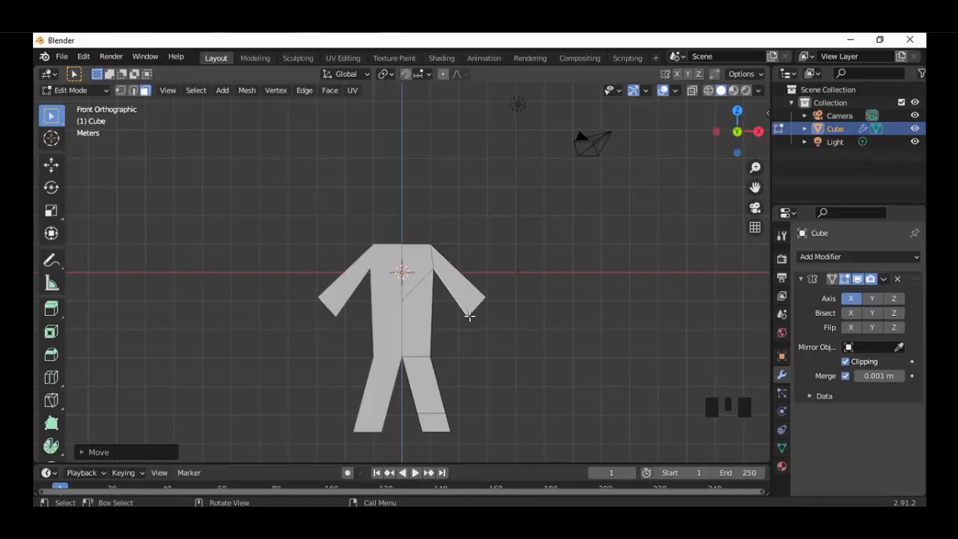
key(r)
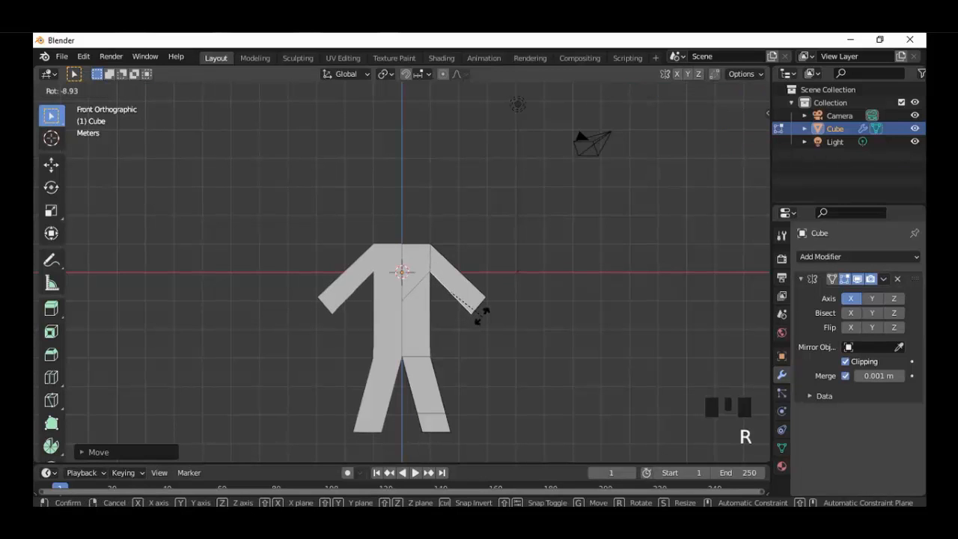
click(480, 316)
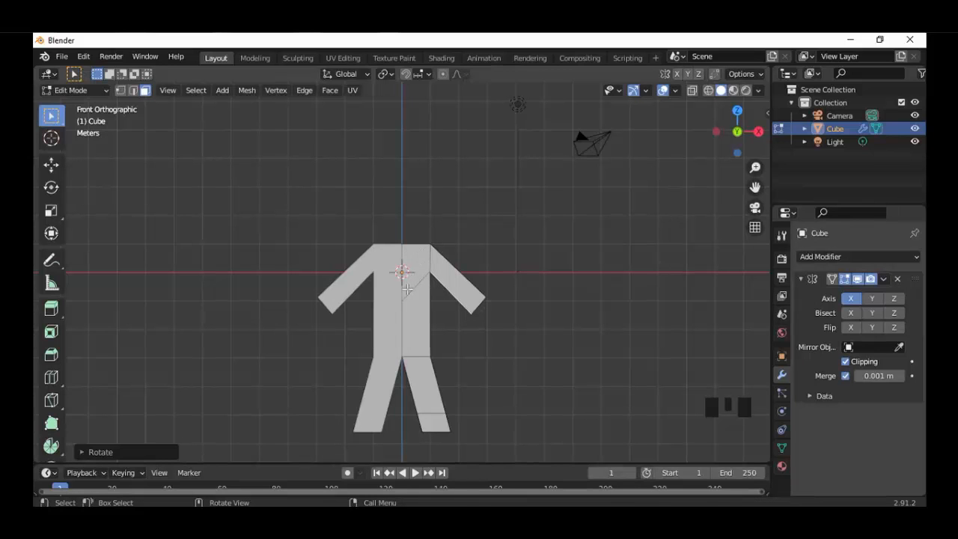
- Select the top face of the torso's right half and extrude it in place with no height in the front view
middle_drag(422, 254, 413, 244)
click(414, 244)
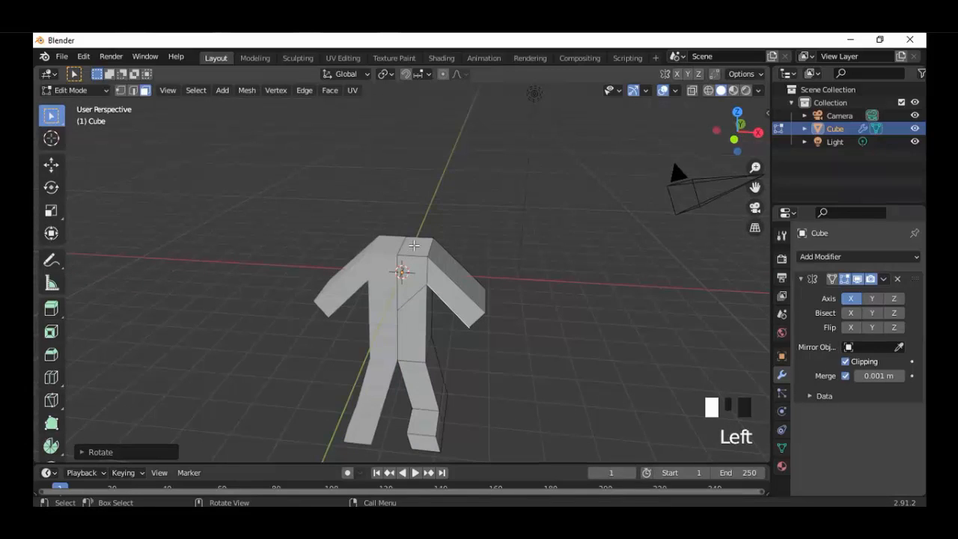
key(KP_1)
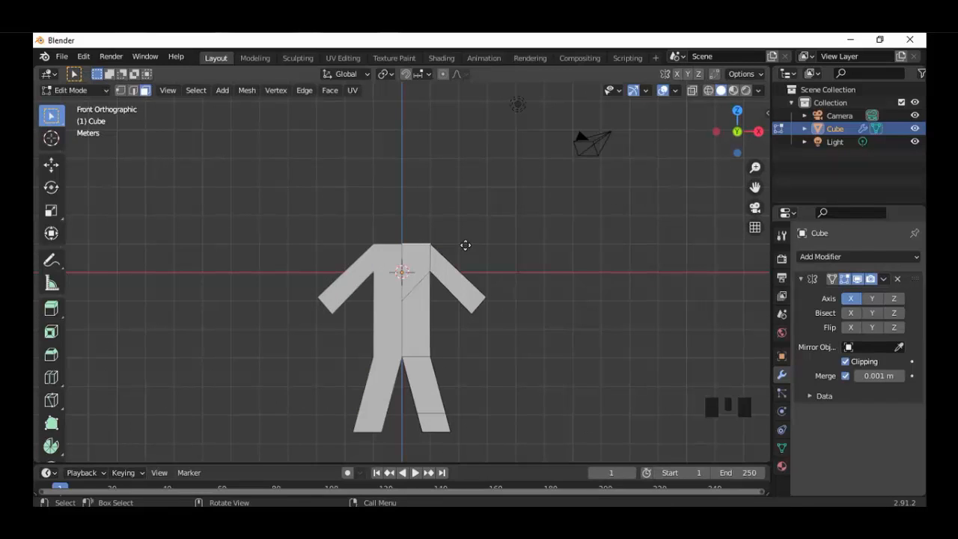
key(e)
click(466, 244)
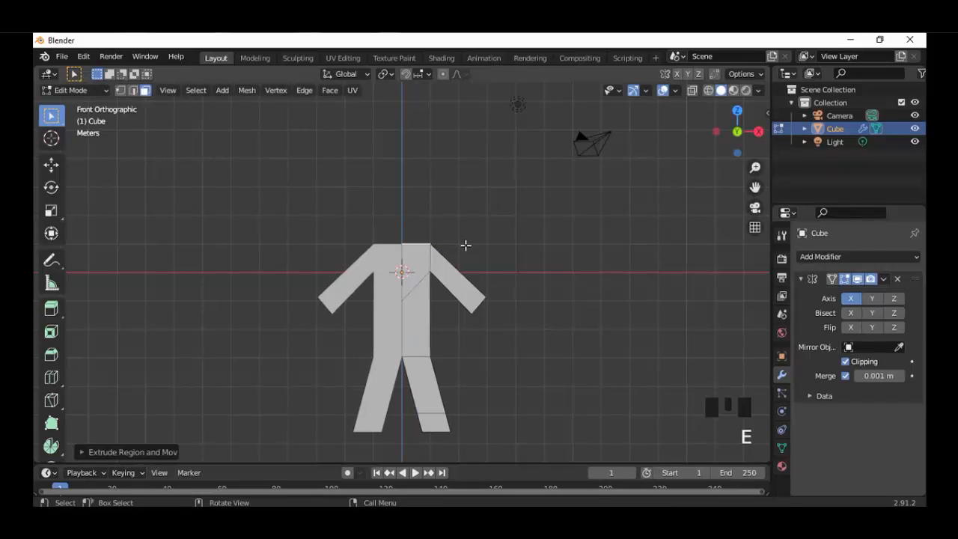
- Try to extrude the torso's top face upward and scale it down, and undo the raised extrusion
key(e)
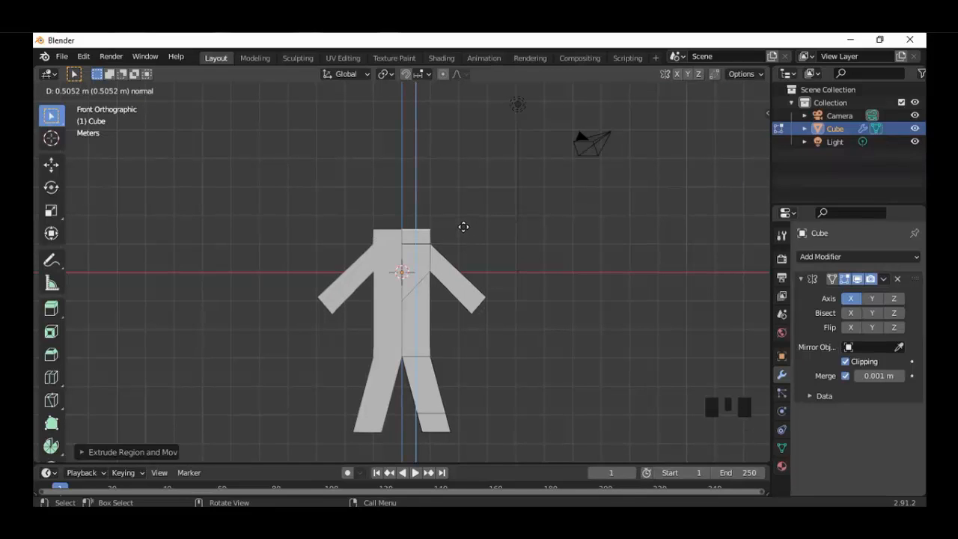
click(464, 226)
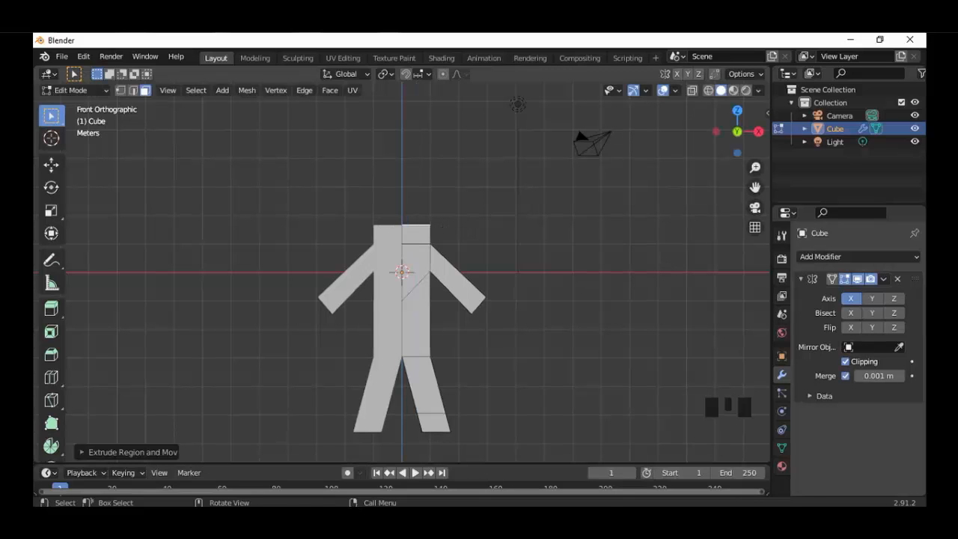
key(s)
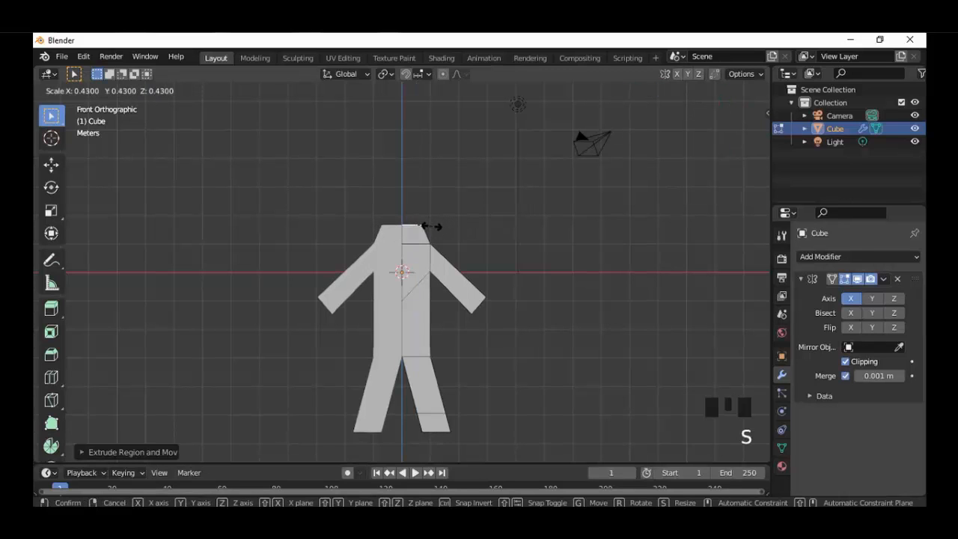
click(431, 226)
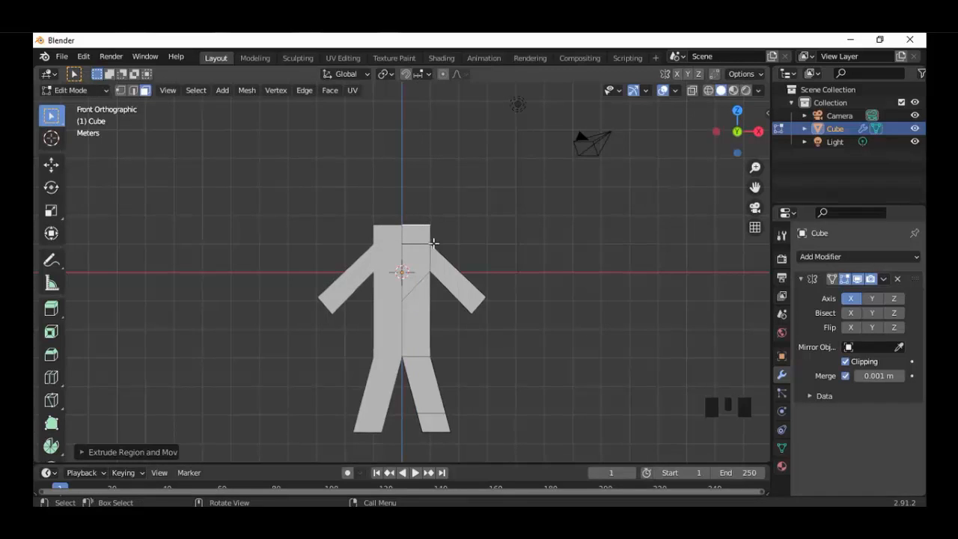
middle_drag(435, 256, 434, 270)
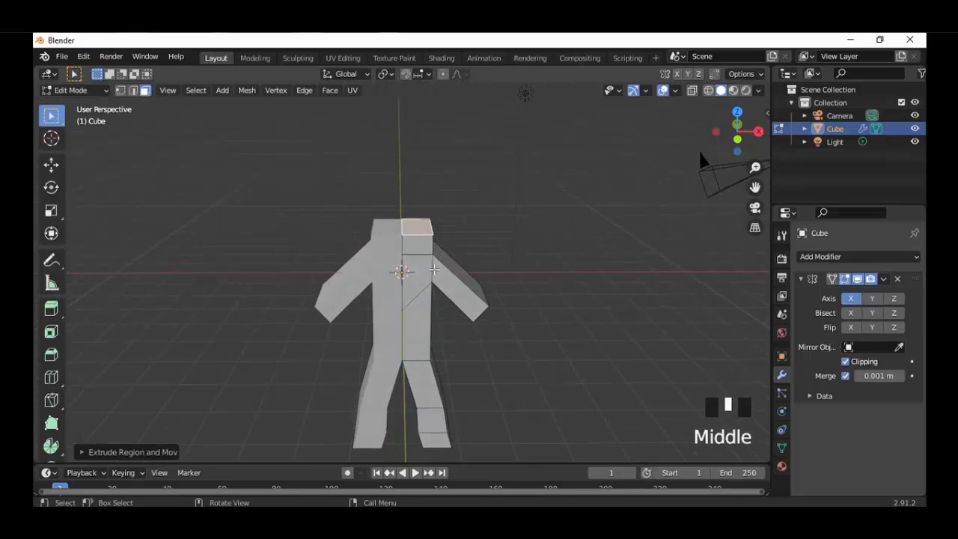
key(ctrl+z)
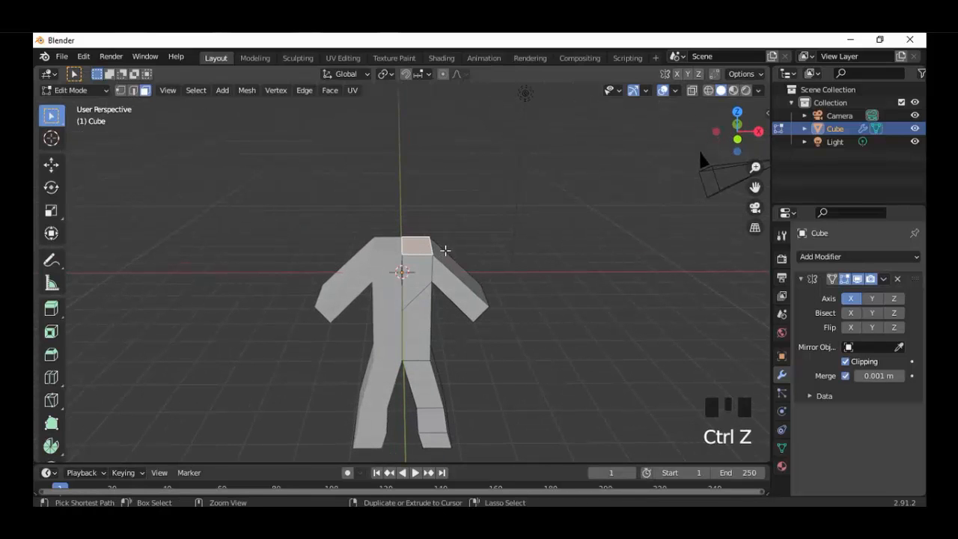
- Scale the torso's top face to about 0.64 and move it up about 1.2 m in the front view to form the neck
key(s)
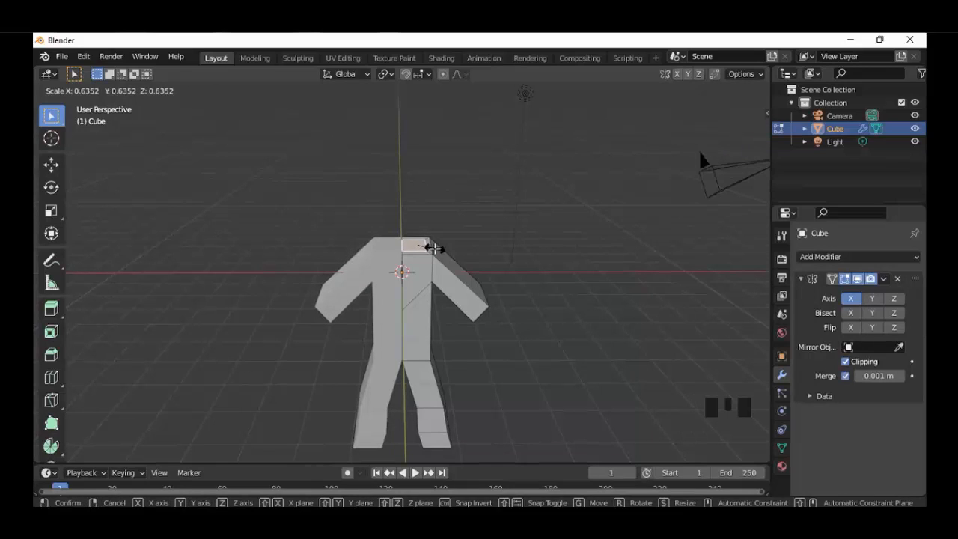
click(434, 248)
key(KP_1)
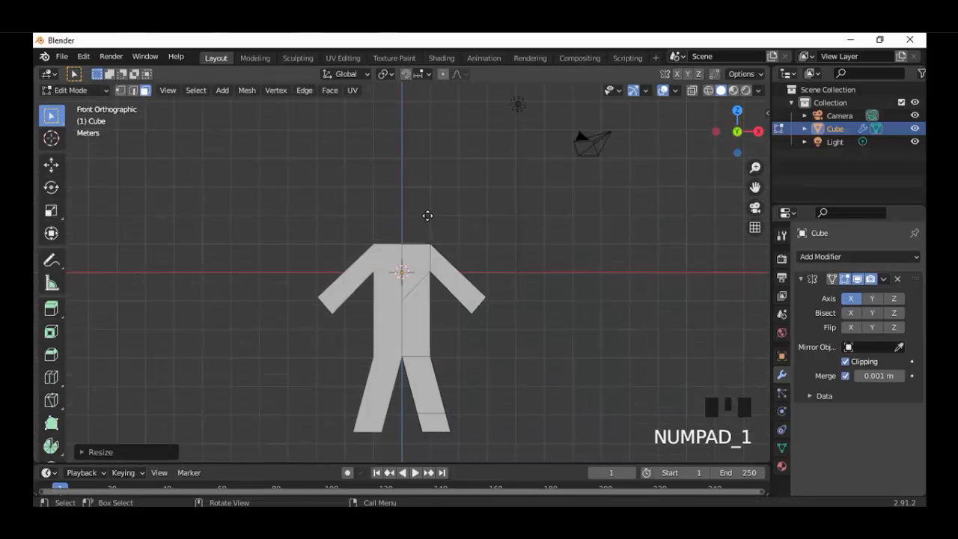
key(g)
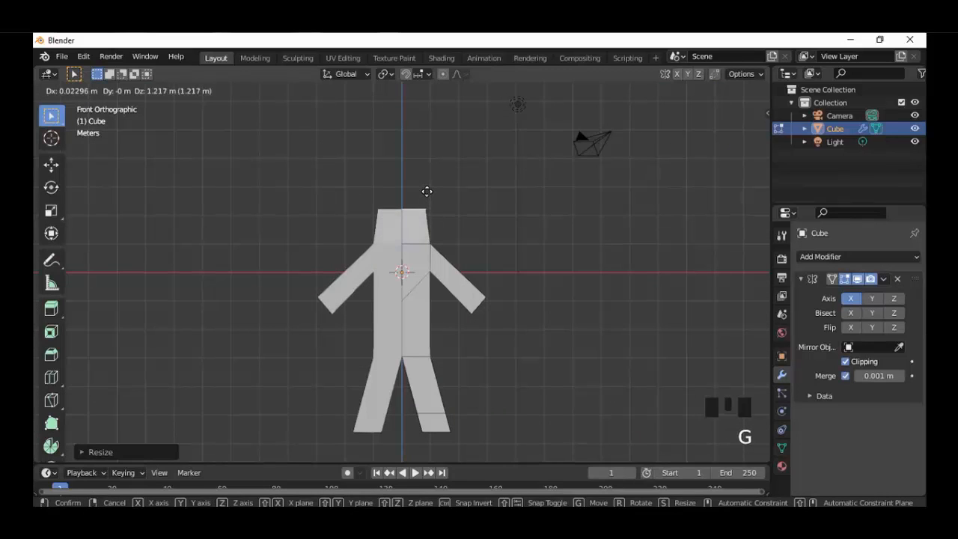
click(450, 202)
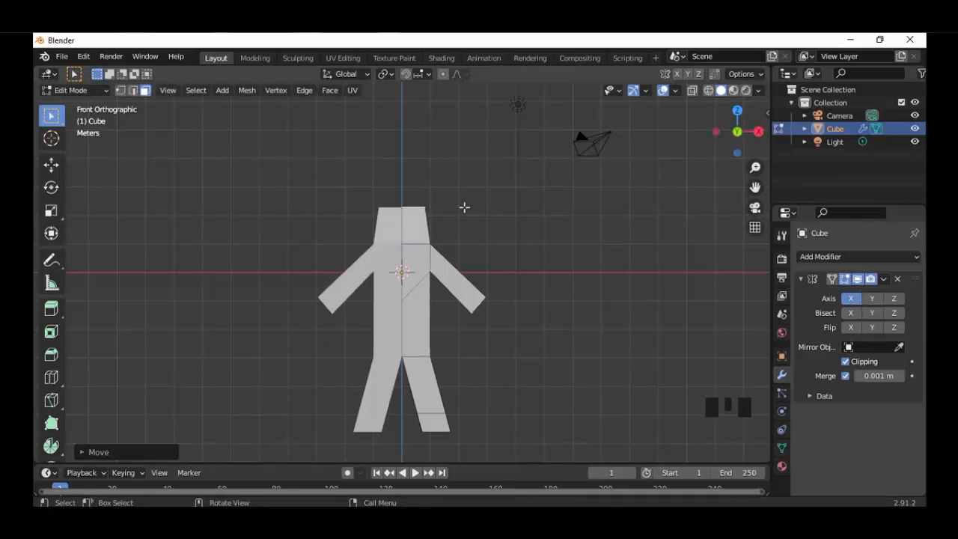
- Scale the raised top face down further to taper the neck, and inspect the figure from an angle
key(s)
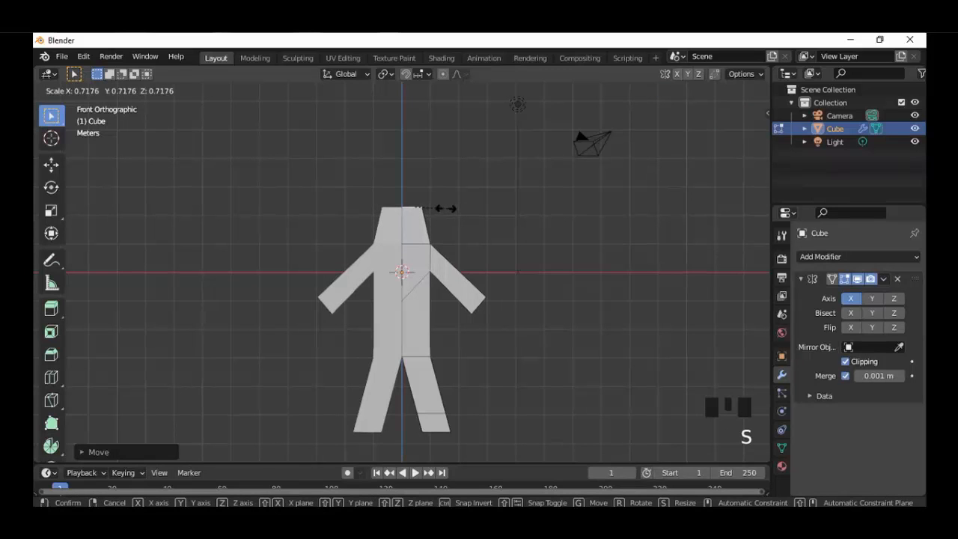
click(442, 207)
middle_drag(442, 220, 365, 279)
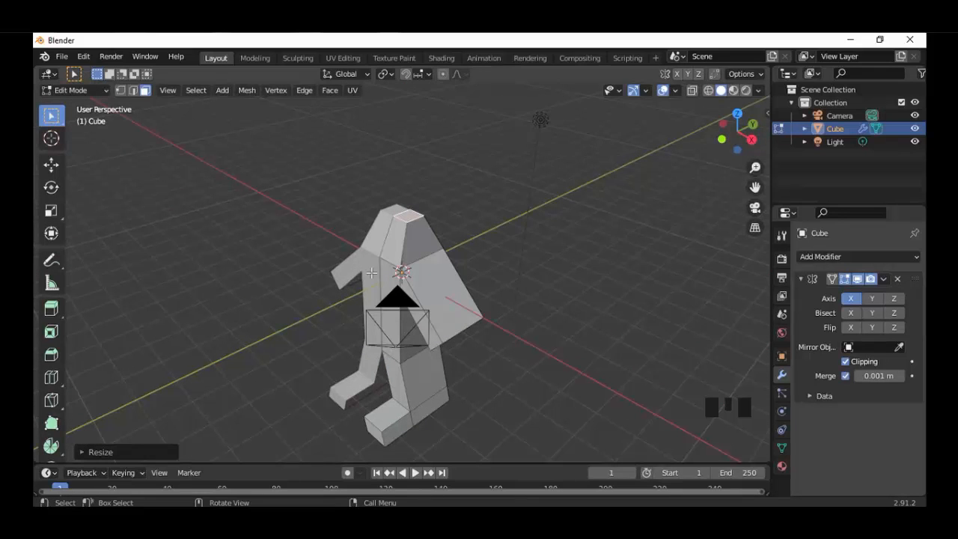
key(KP_1)
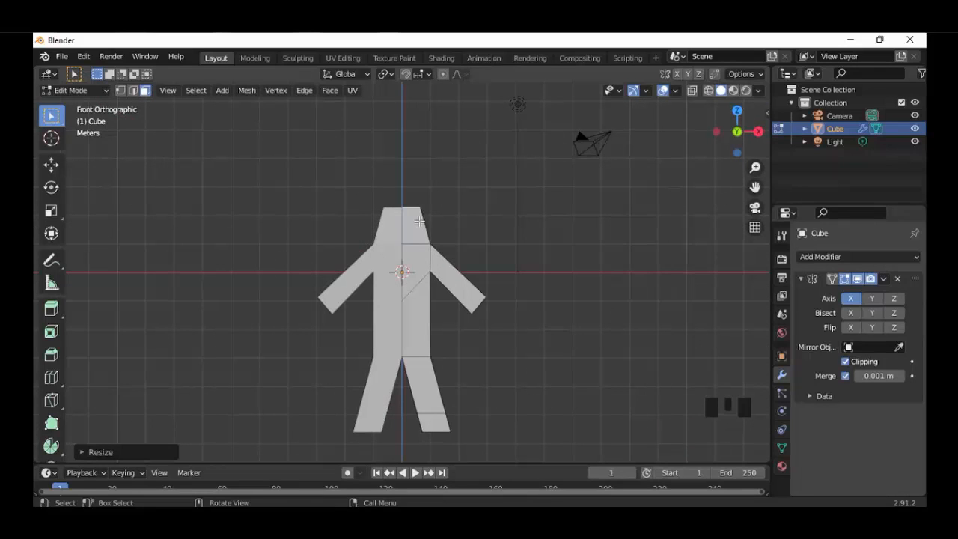
middle_drag(416, 306, 445, 333)
scroll(423, 303, down, 3)
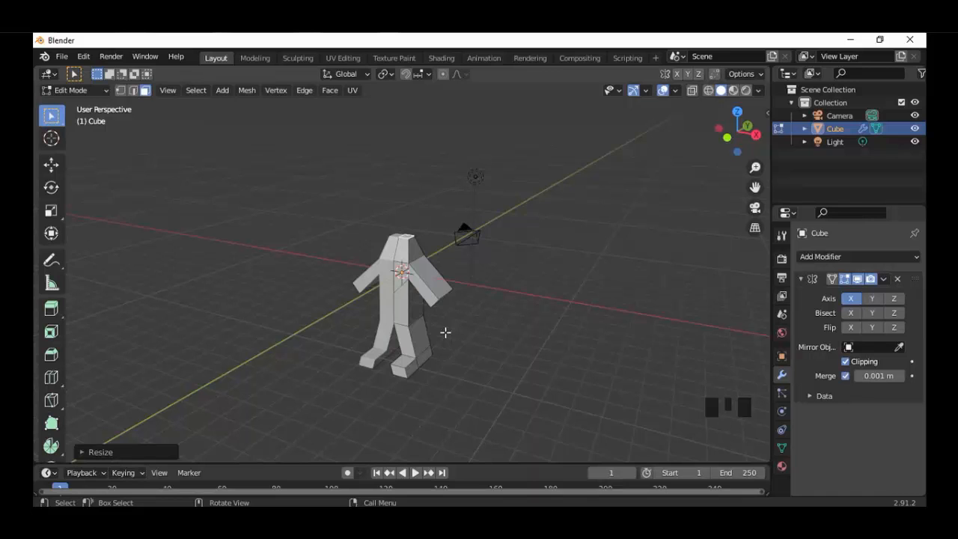
scroll(445, 332, up, 2)
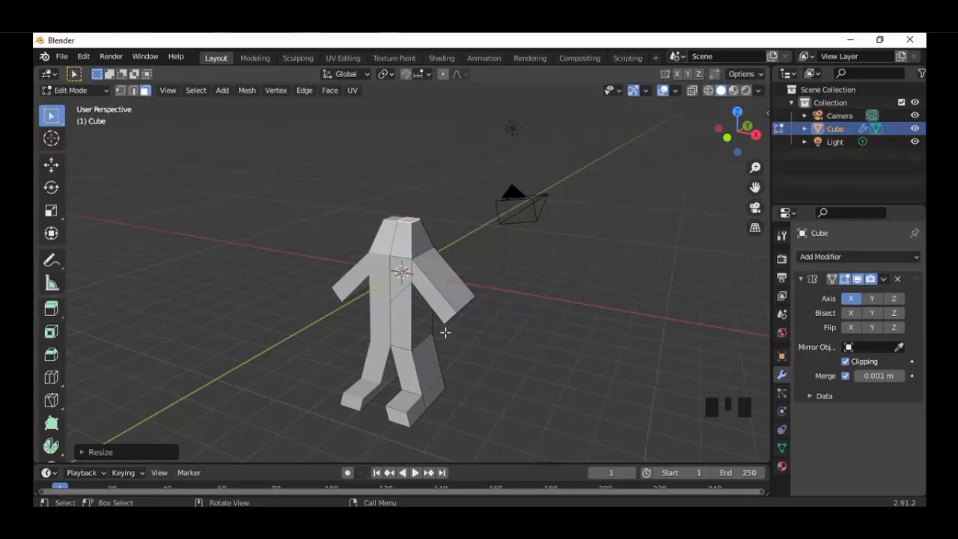
- Return to Object Mode and delete the humanoid figure
click(92, 91)
click(88, 106)
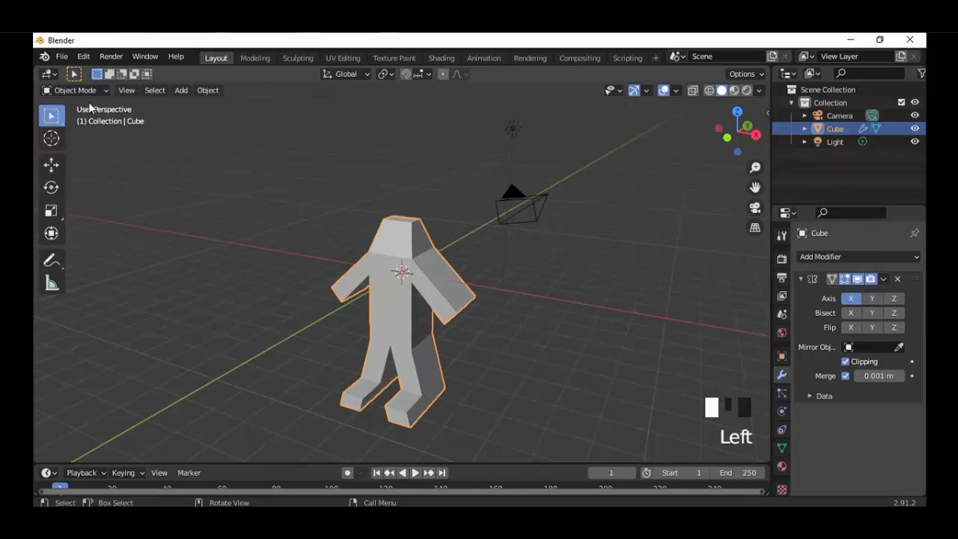
key(x)
click(471, 262)
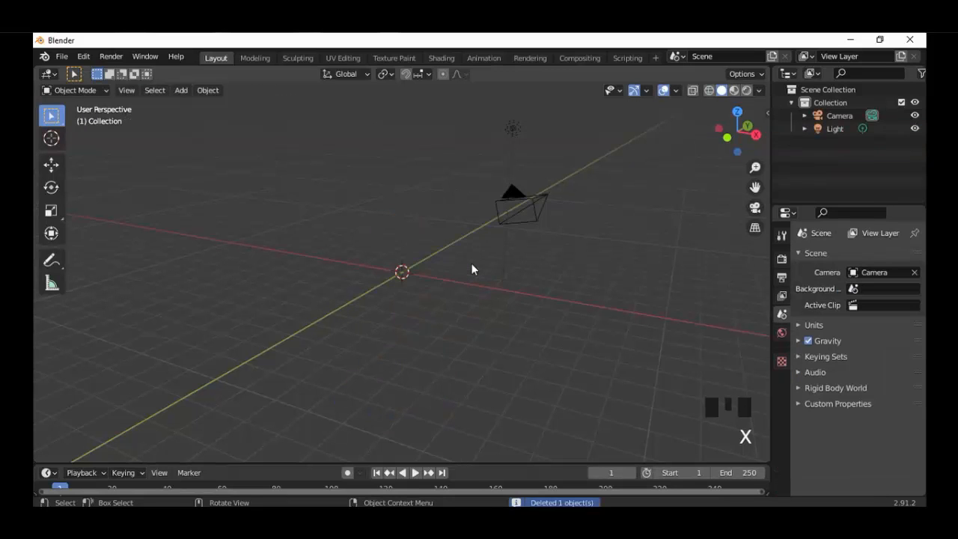
- Add a new mesh cube and stretch it along the X axis to about 2.78 times its width
key(shift+a)
mouse_move(454, 240)
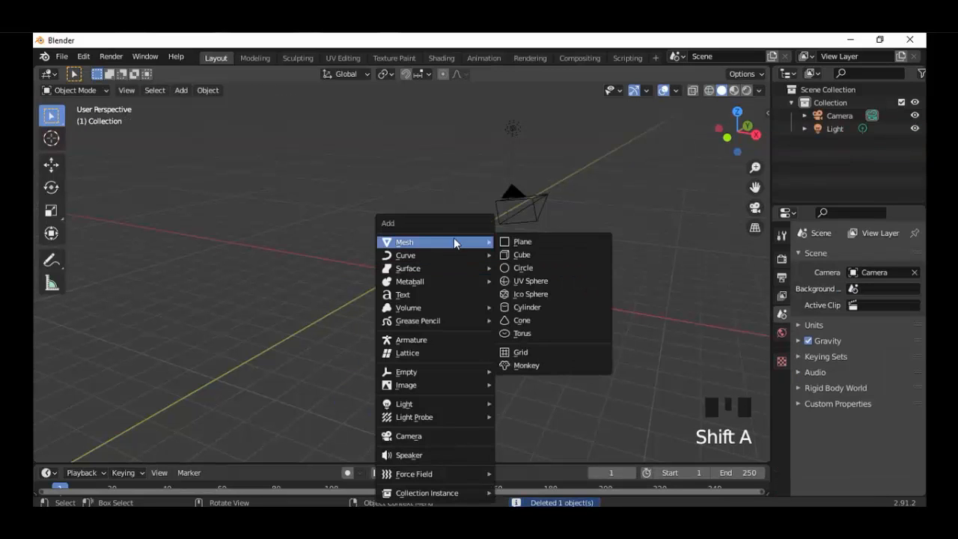
click(521, 255)
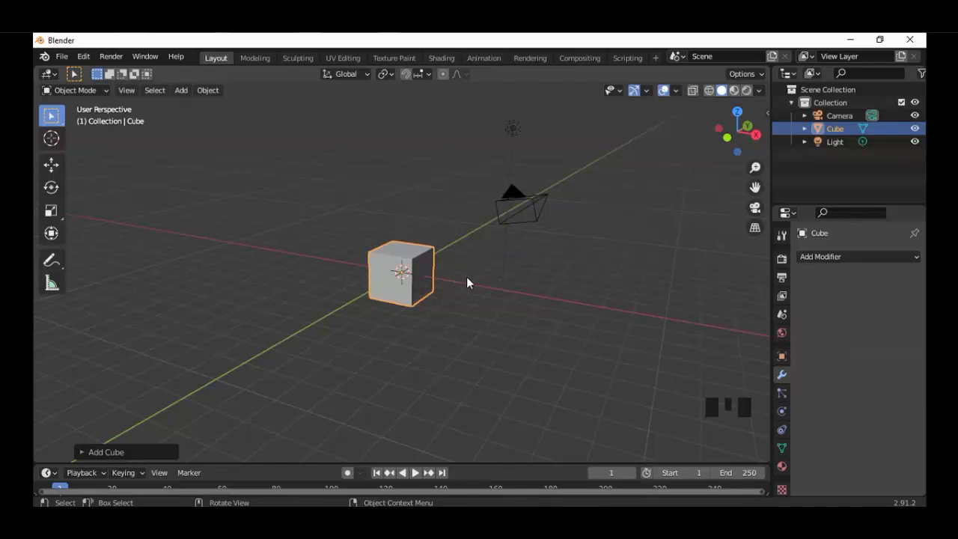
key(KP_1)
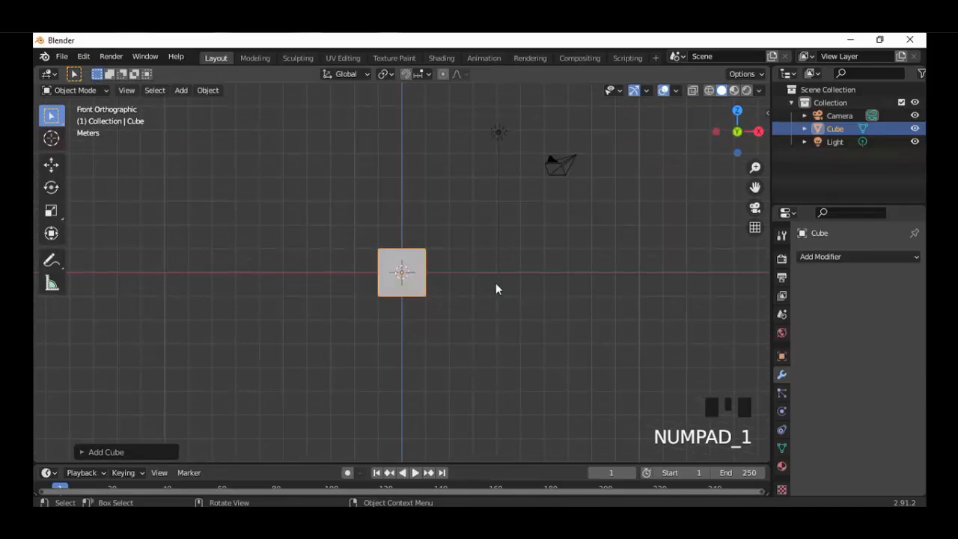
key(s)
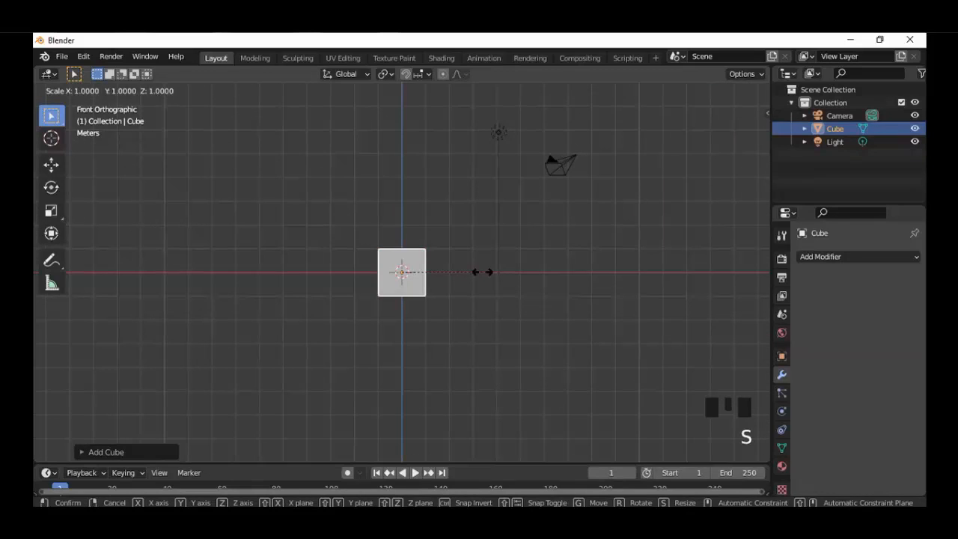
key(x)
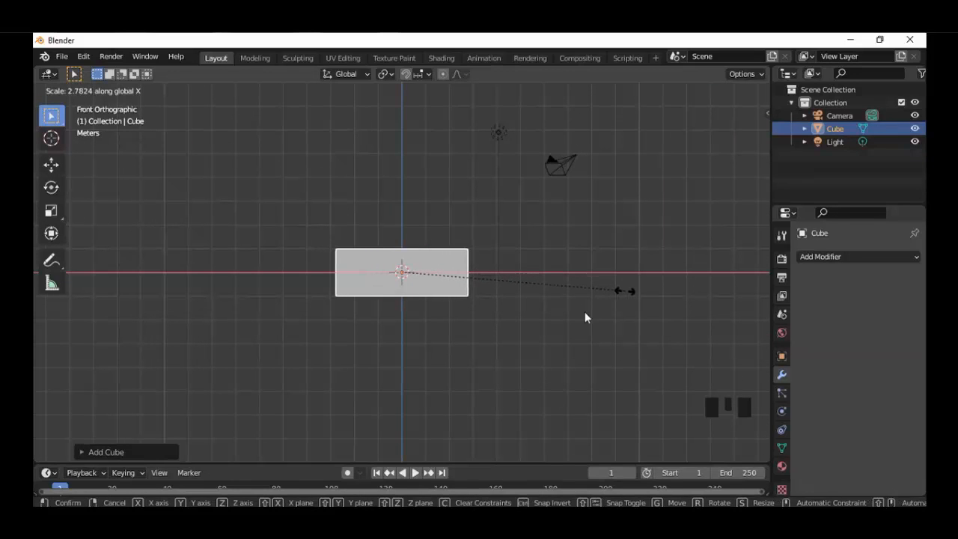
click(585, 313)
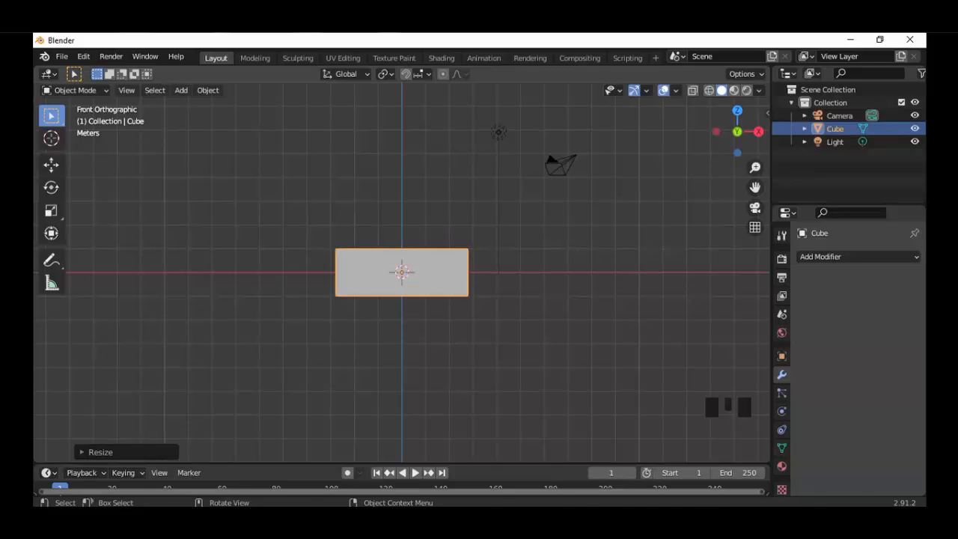
- Scale the stretched cube down along the Z axis into a thin flat slab
key(s)
key(z)
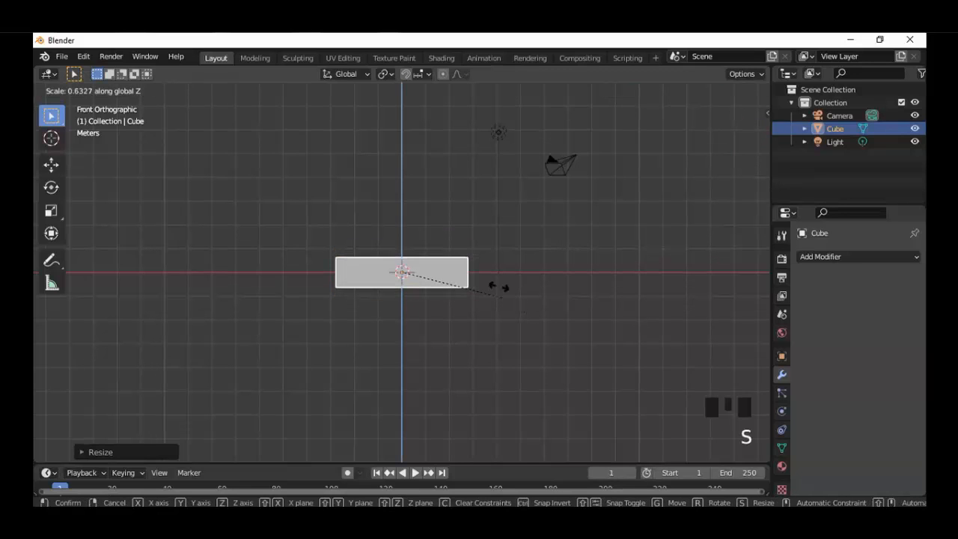
click(416, 276)
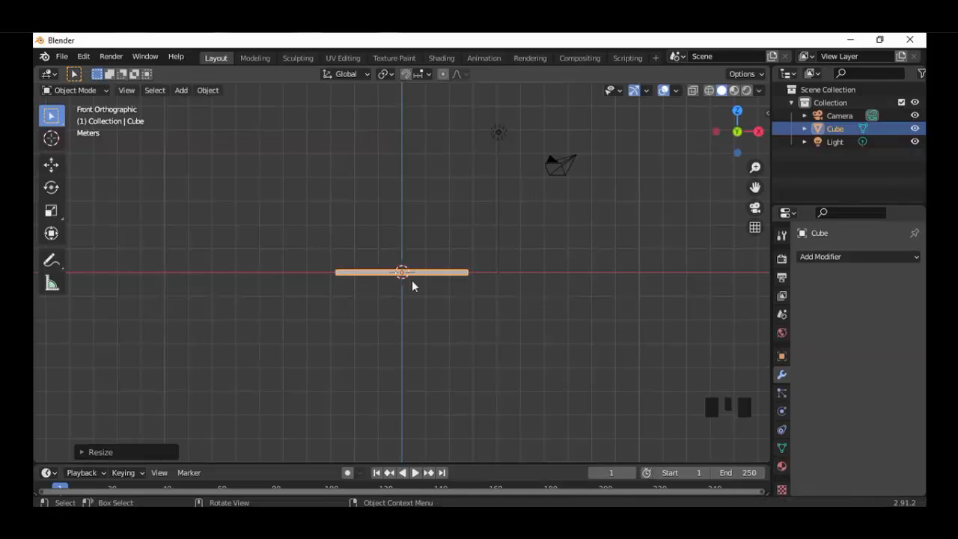
middle_drag(411, 279, 378, 312)
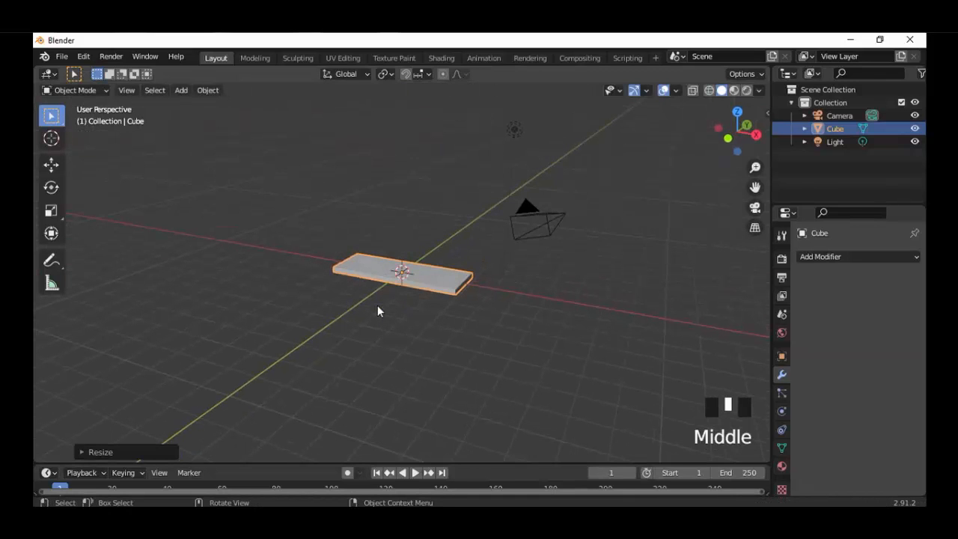
- Deselect the slab and, staying in Object Mode, add a mesh cylinder at the origin in the front view
key(KP_1)
scroll(412, 315, up, 3)
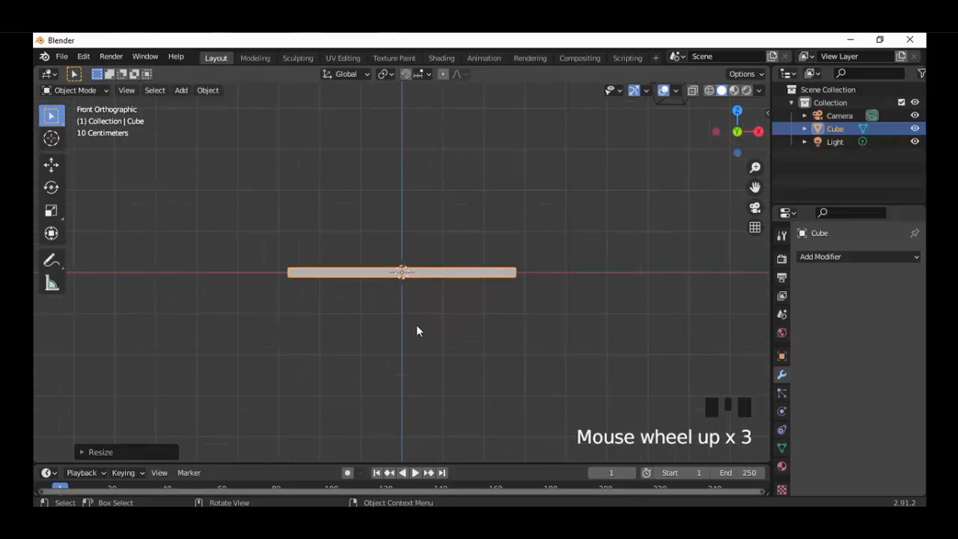
key(shift+a)
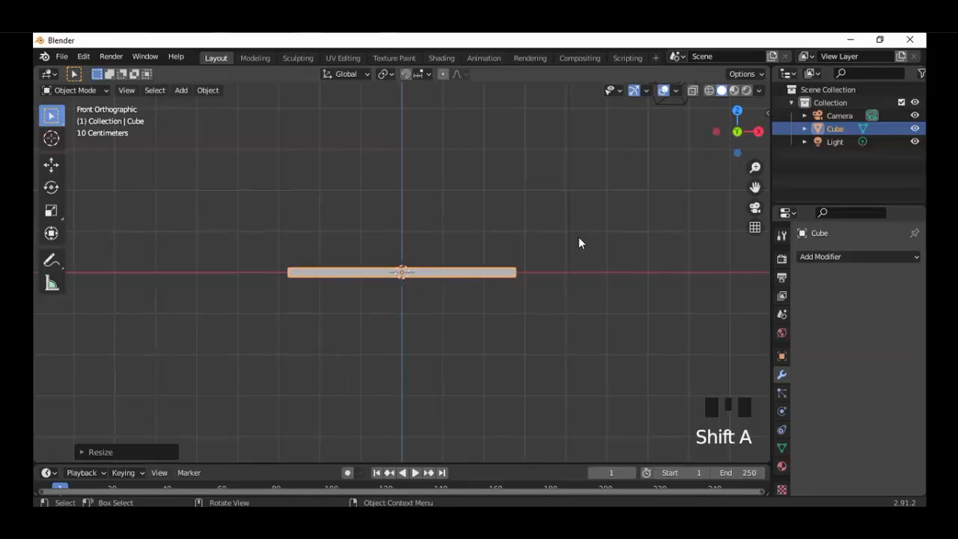
key(alt+a)
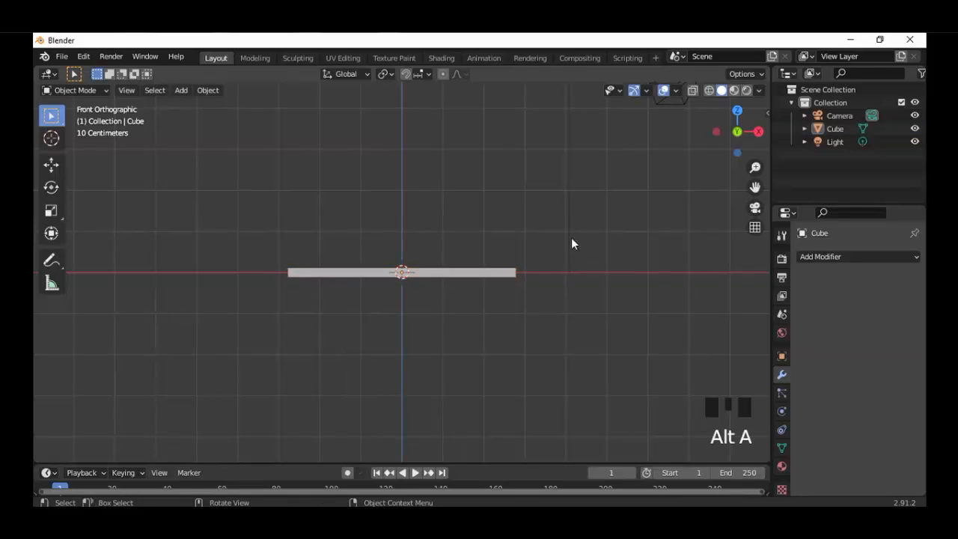
click(95, 88)
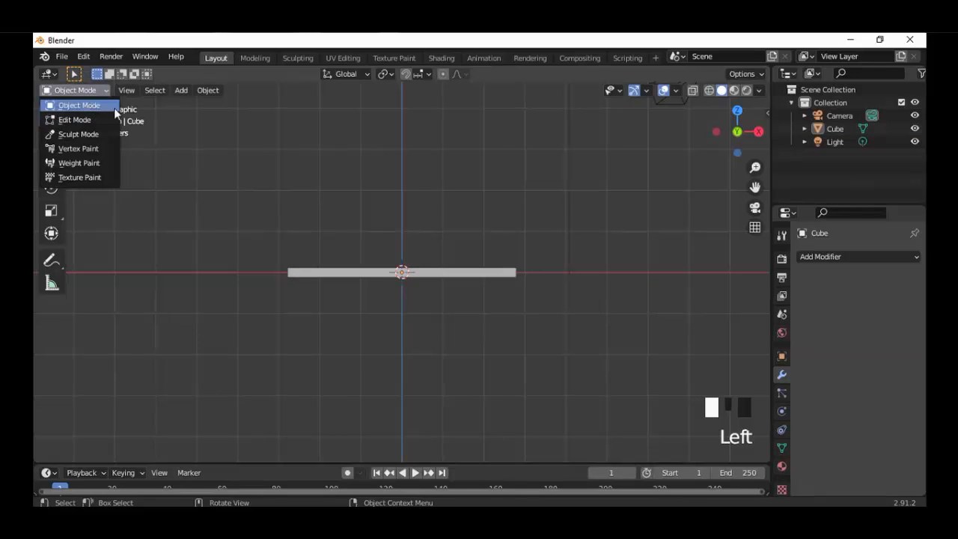
click(112, 107)
key(shift+a)
mouse_move(463, 185)
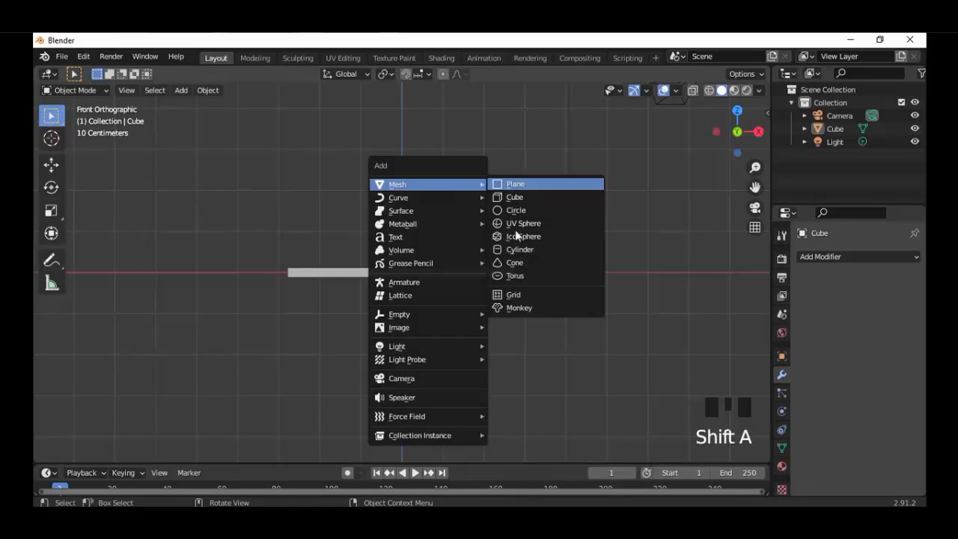
click(514, 249)
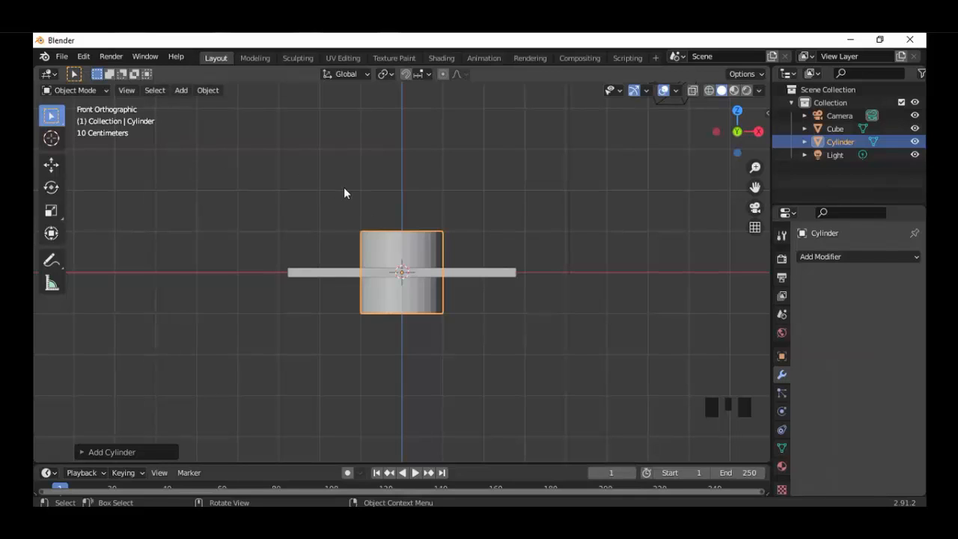
- Switch the cylinder to Edit Mode and add a Mirror modifier to it
click(101, 92)
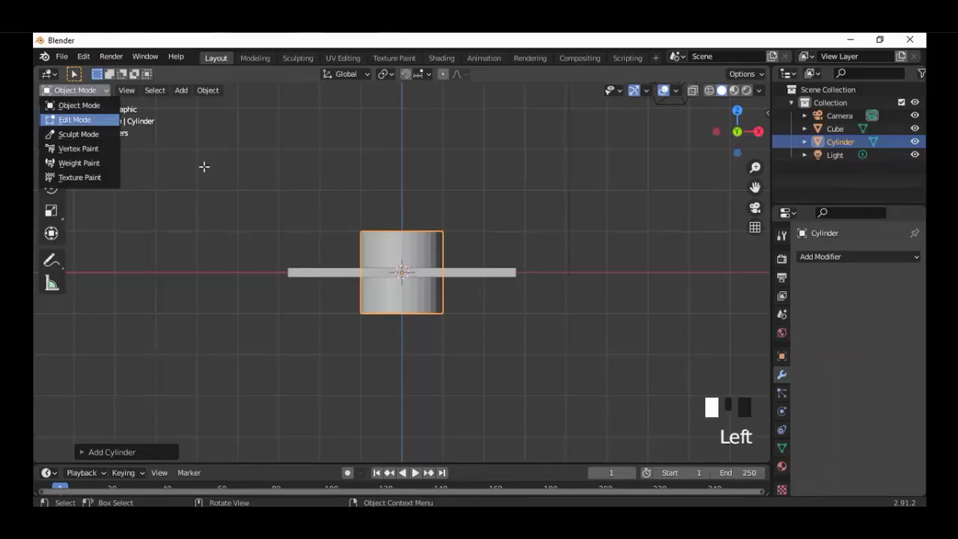
click(84, 120)
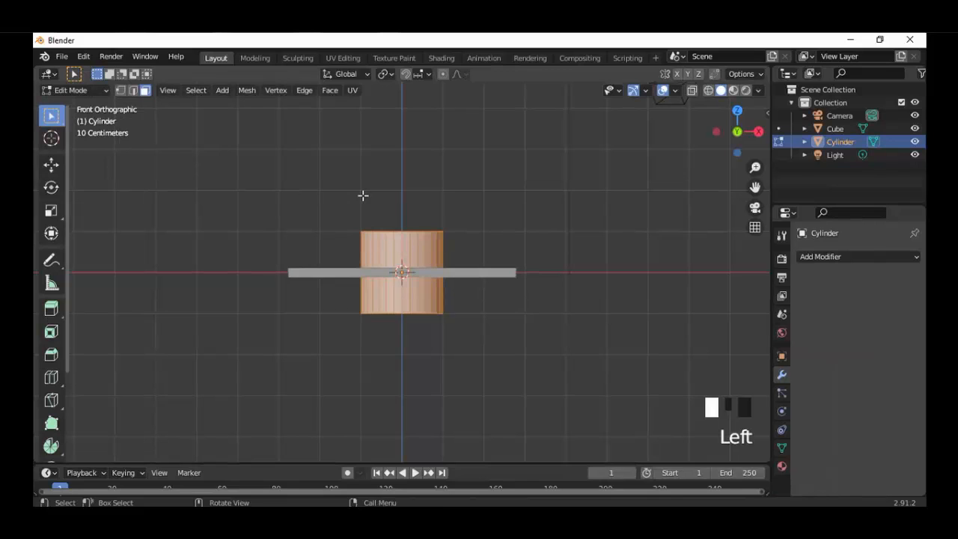
click(811, 259)
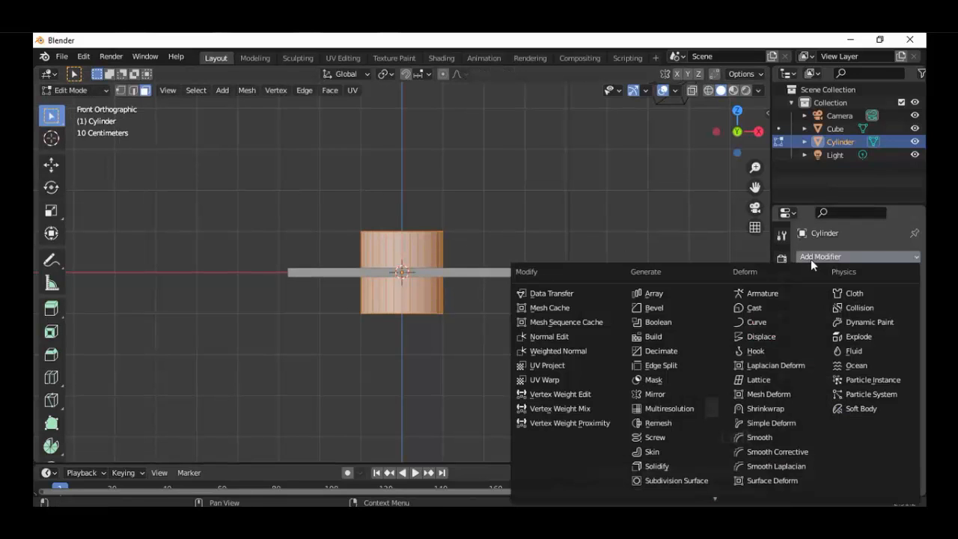
click(657, 393)
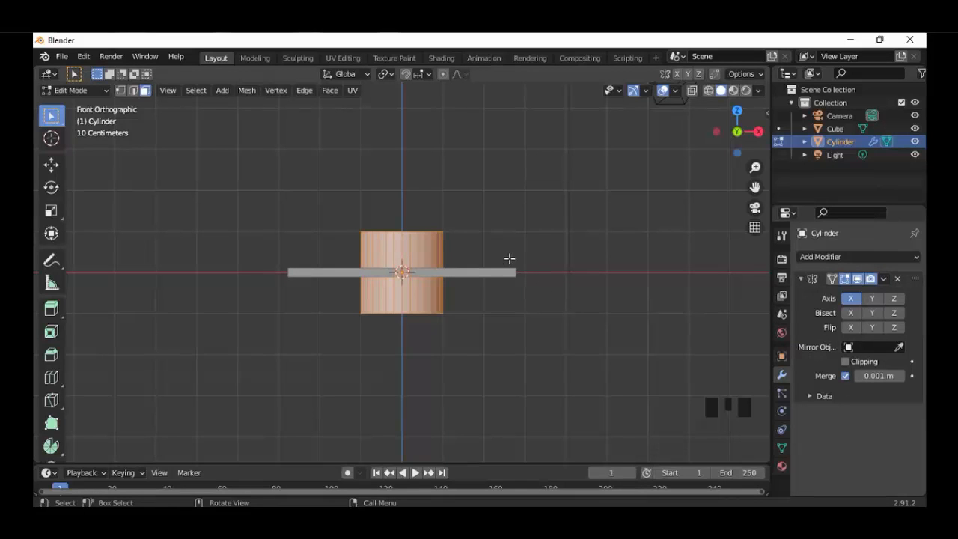
- Move the cylinder mesh along the positive X axis near the slab's end, and scale it uniformly to about 0.32
key(g)
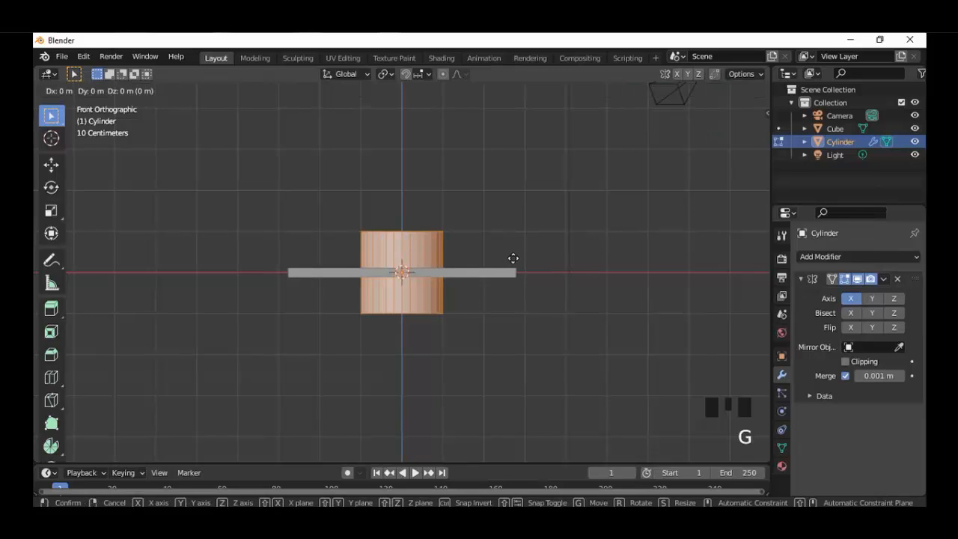
key(x)
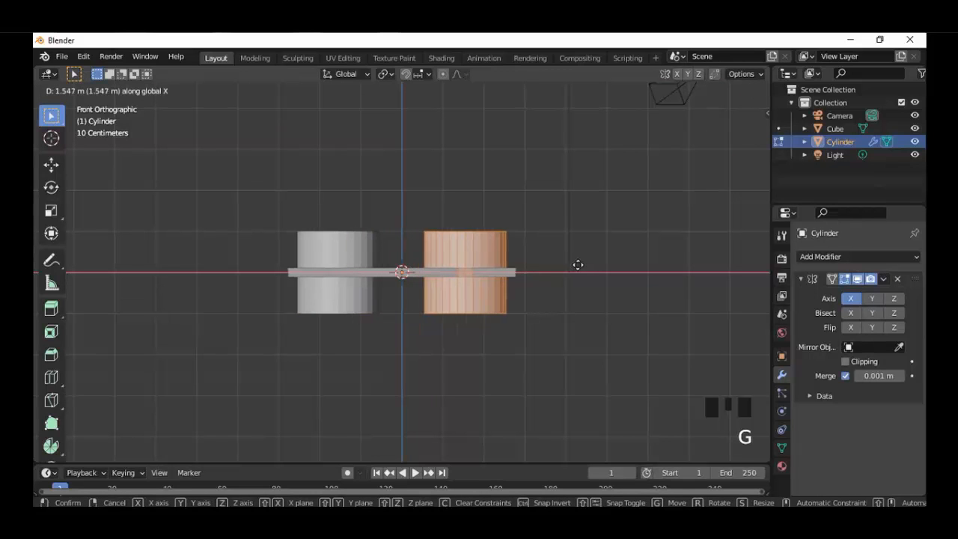
click(585, 268)
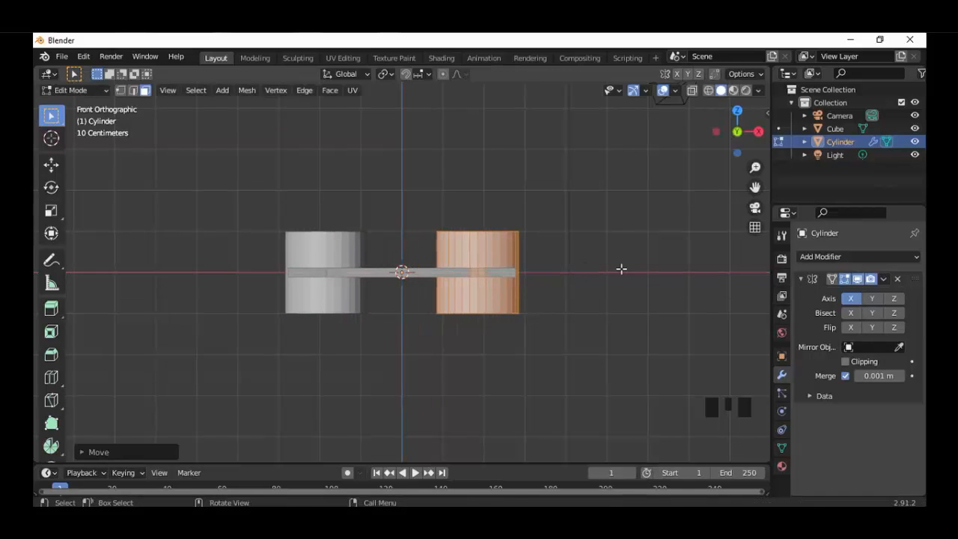
key(s)
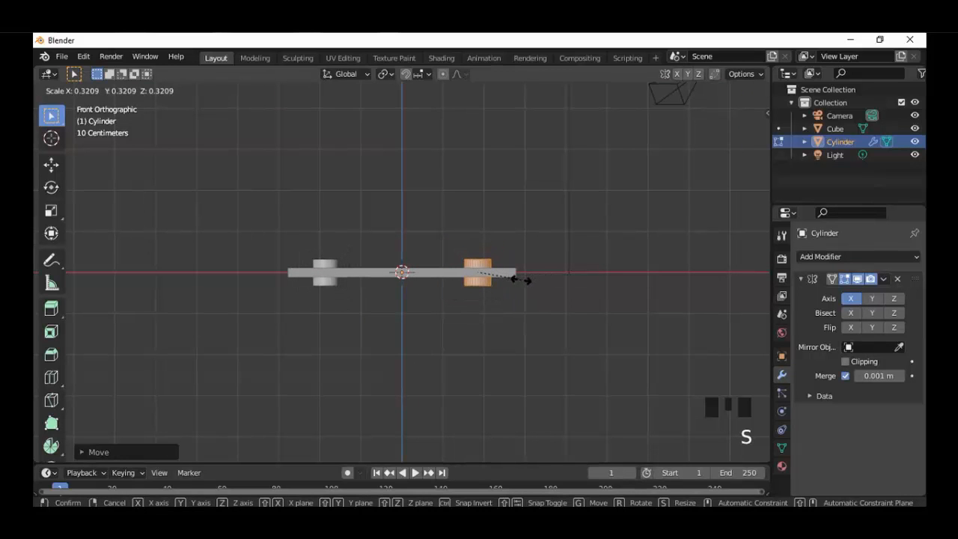
click(521, 279)
- Move the small cylinder outward beneath the slab's end and stretch it along the Z axis into a tall leg
key(g)
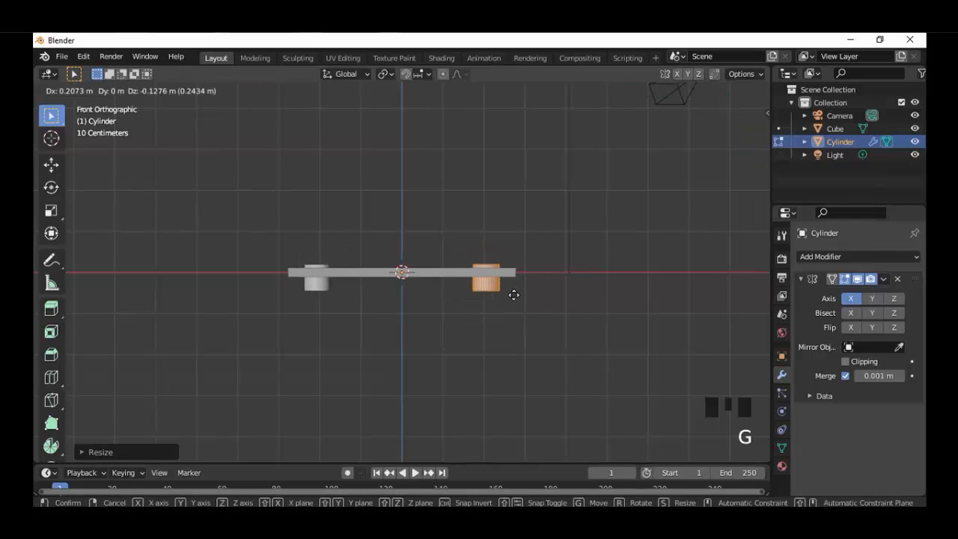
click(515, 296)
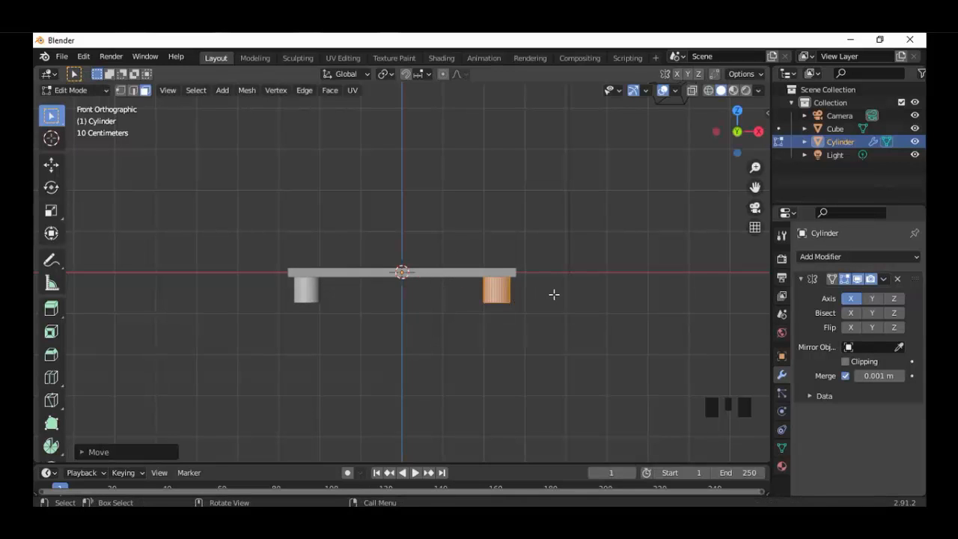
key(s)
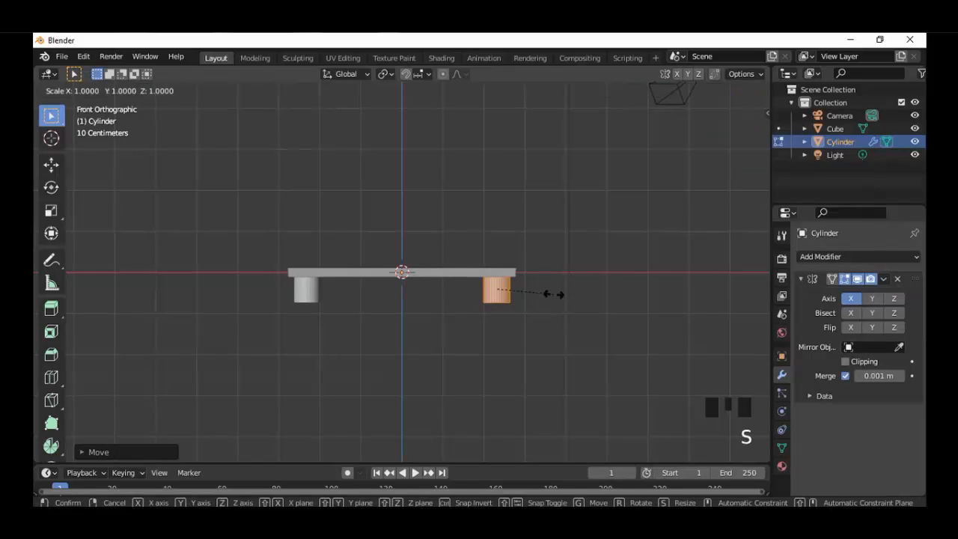
key(z)
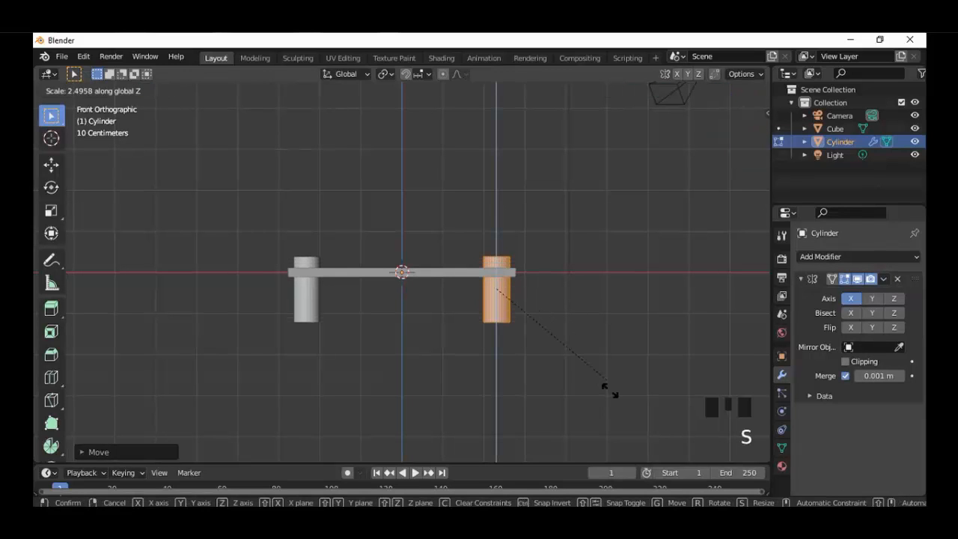
click(583, 100)
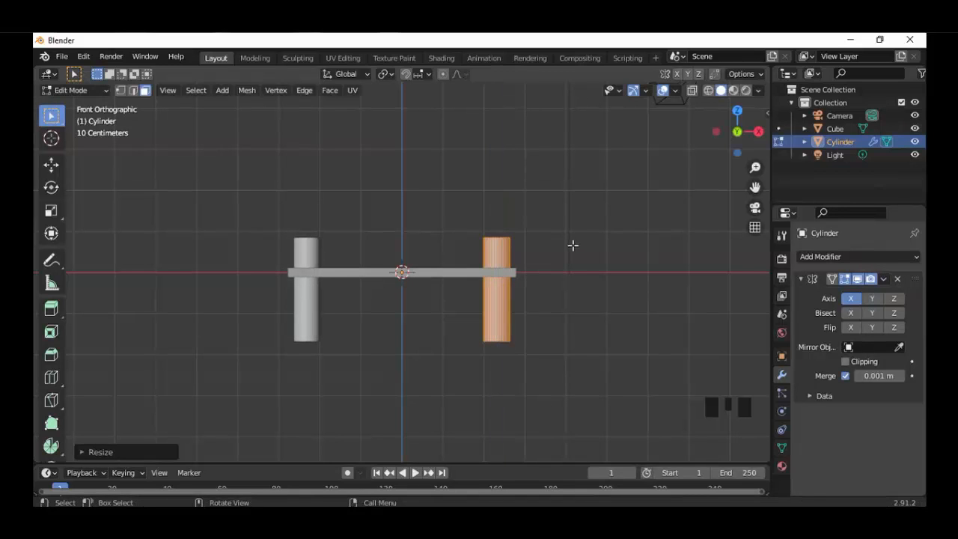
- Scale the leg uniformly to about half its size and lower it along Z until its top sits inside the slab
key(s)
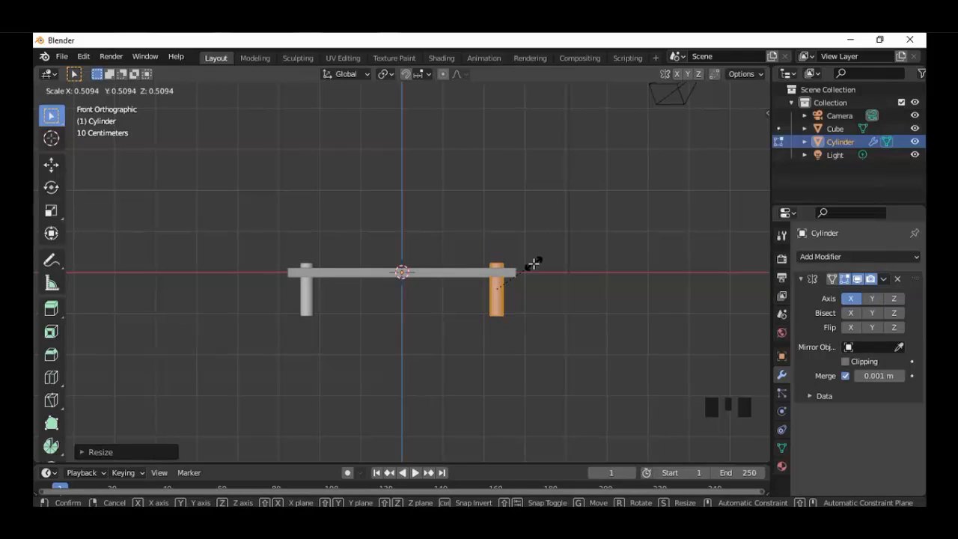
click(524, 288)
scroll(535, 294, up, 3)
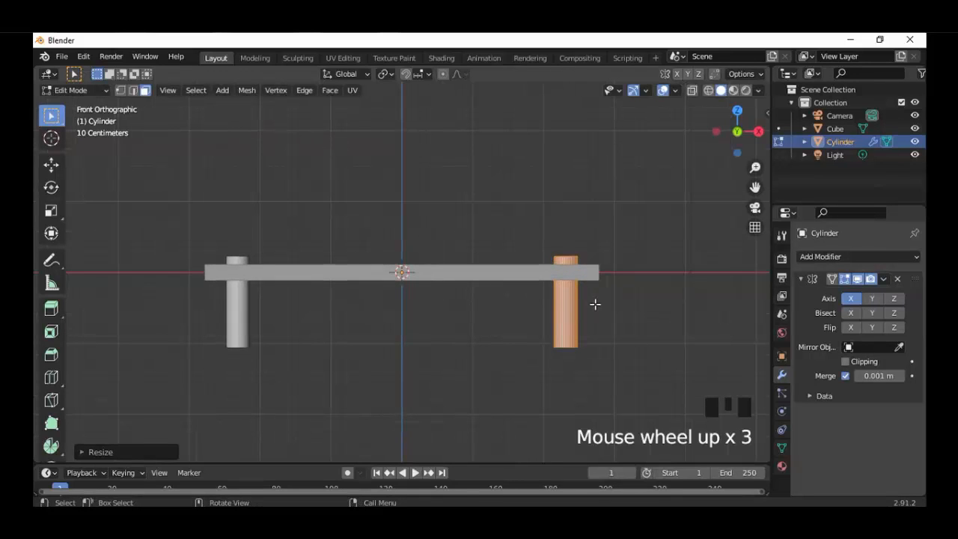
key(g)
key(z)
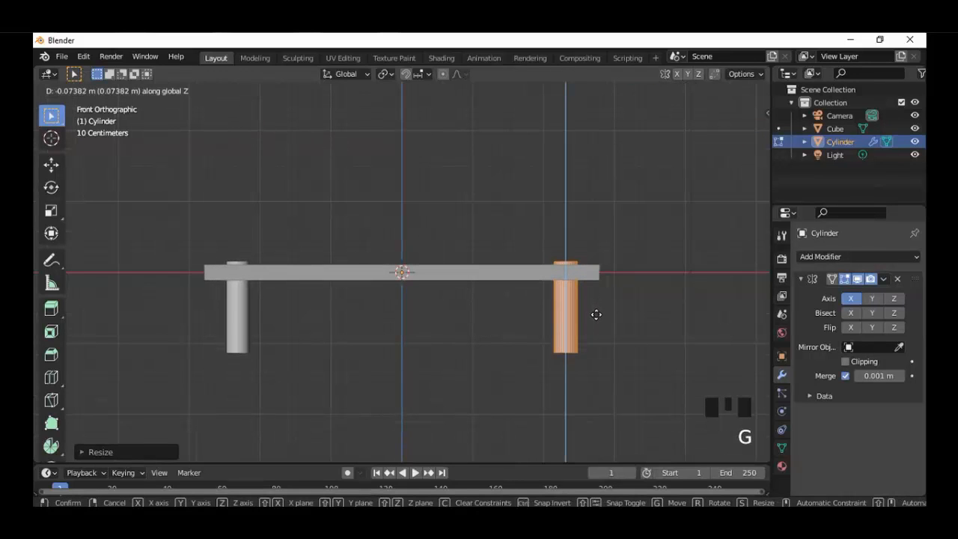
click(594, 319)
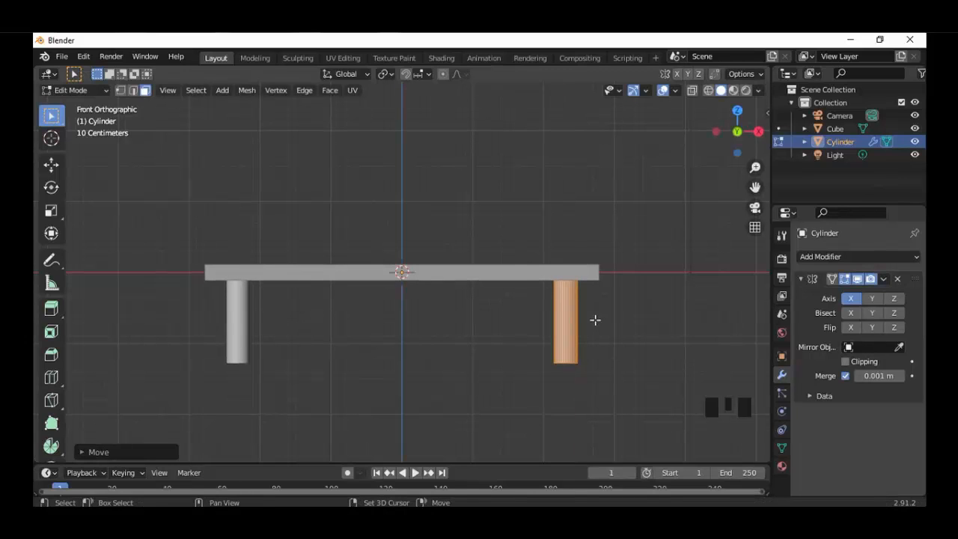
- In wireframe right view, enable Y-axis mirroring and move the leg about 0.8 m along negative Y near the slab's edge
key(shift+z)
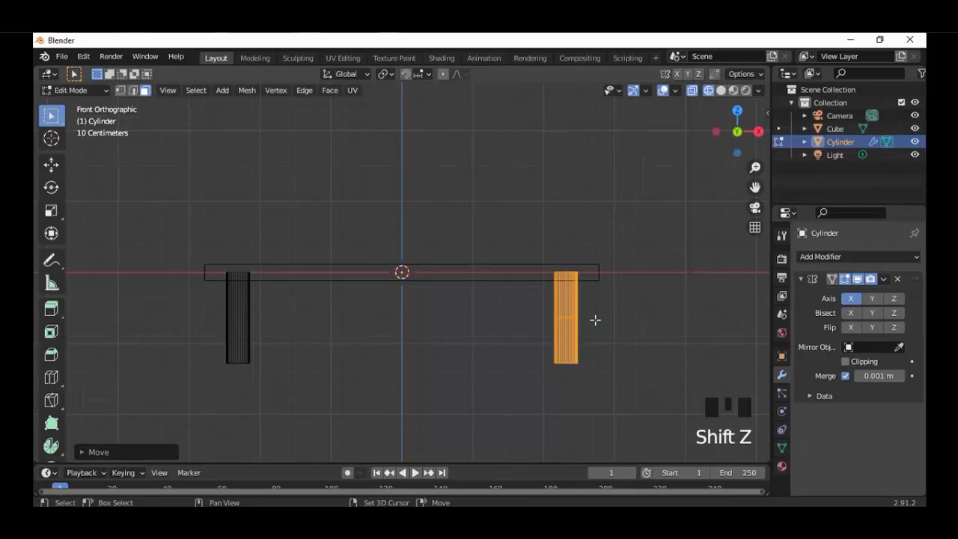
middle_drag(592, 303, 526, 337)
key(KP_3)
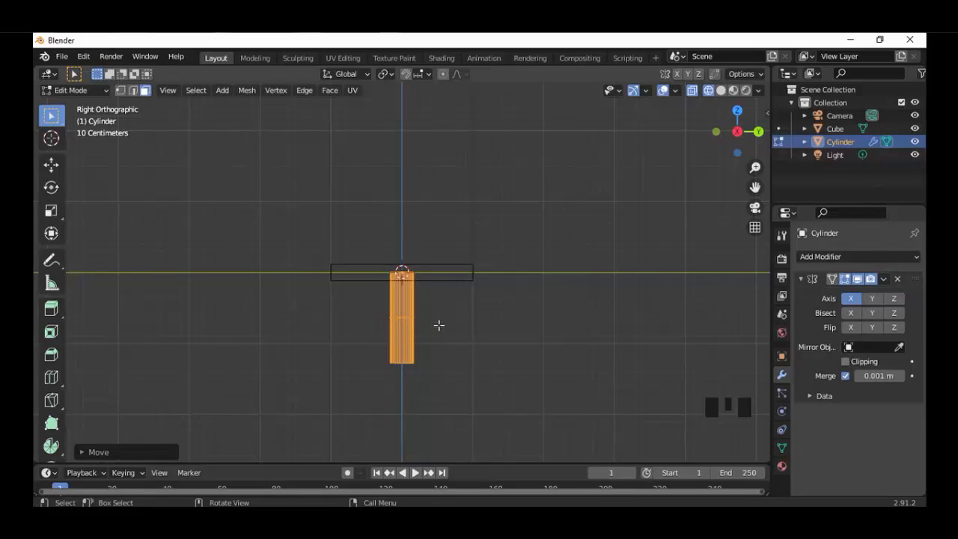
click(871, 298)
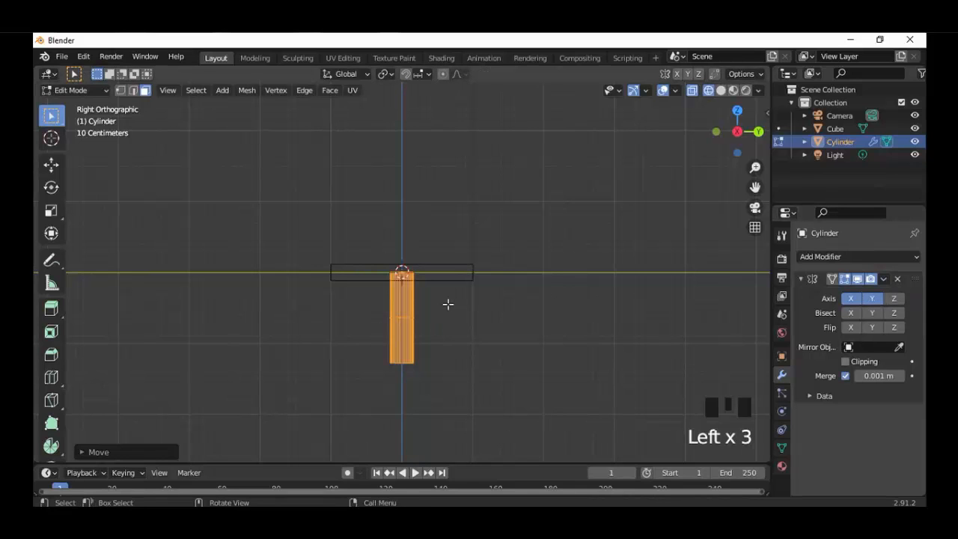
key(g)
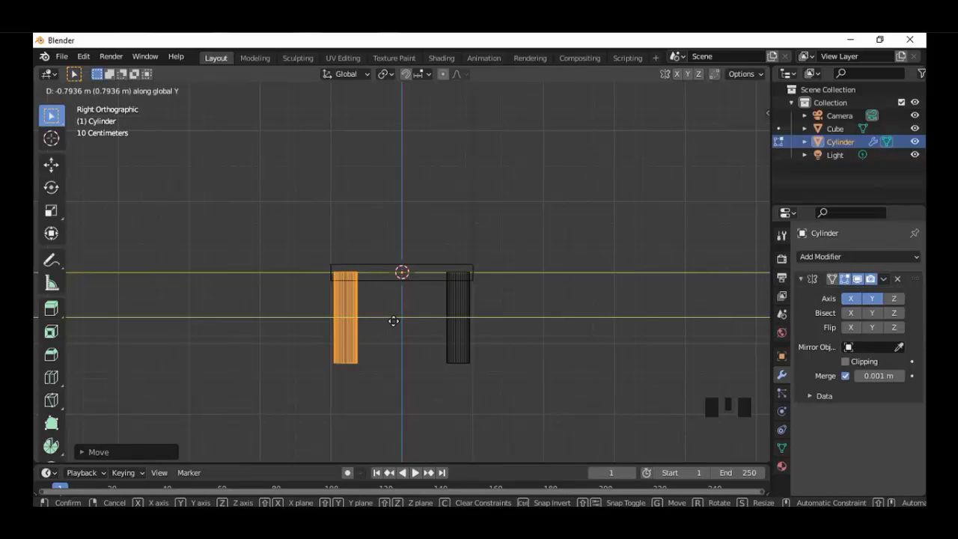
click(393, 321)
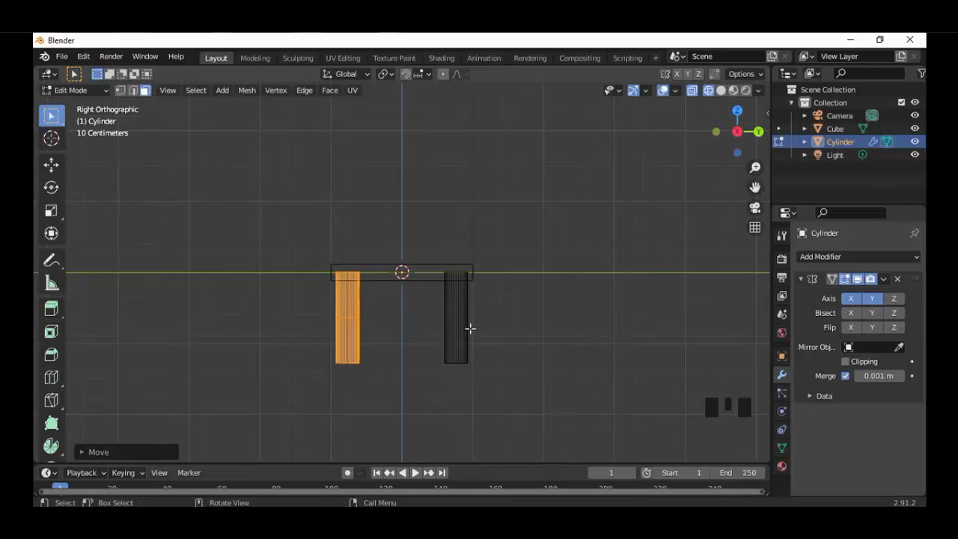
- Scale the leg uniformly to about 0.77 and raise it along Z so its top reaches into the slab
key(s)
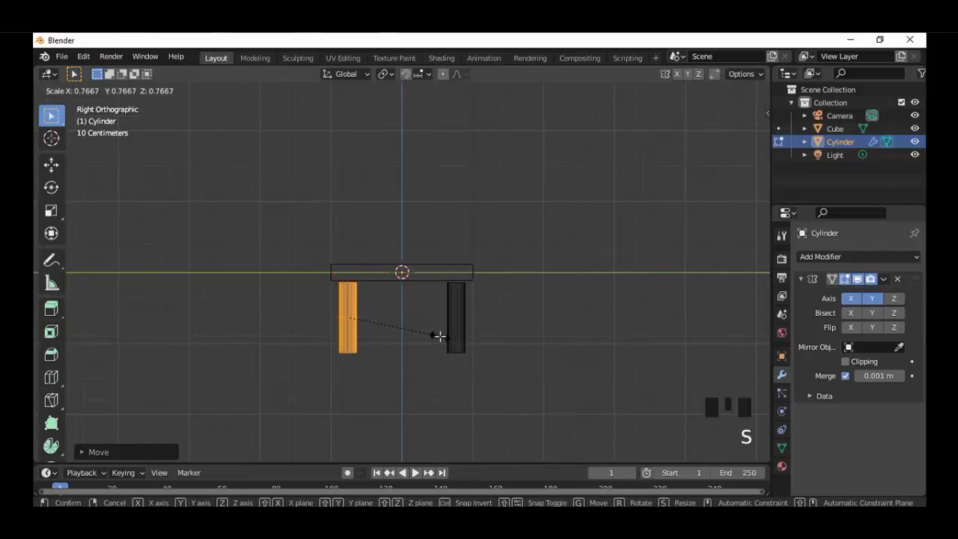
click(430, 338)
key(g)
key(z)
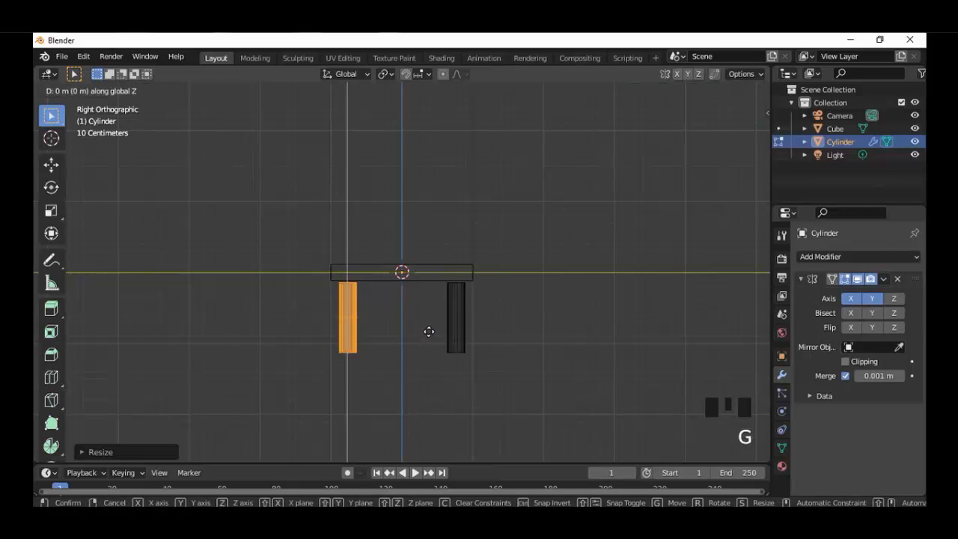
click(429, 326)
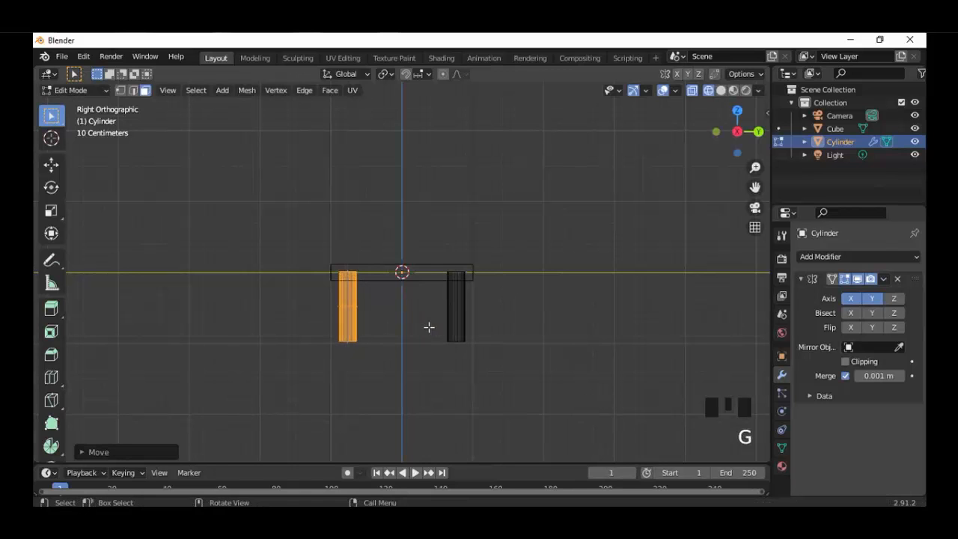
- Lengthen the leg along Z to about 1.3 times and lower it until its top sits within the slab's thickness
key(s)
key(z)
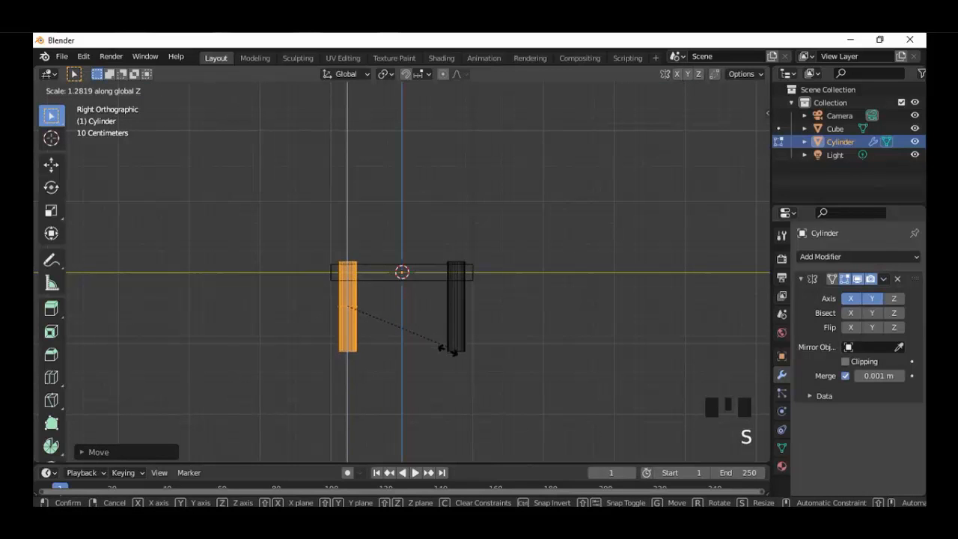
click(448, 351)
key(g)
key(z)
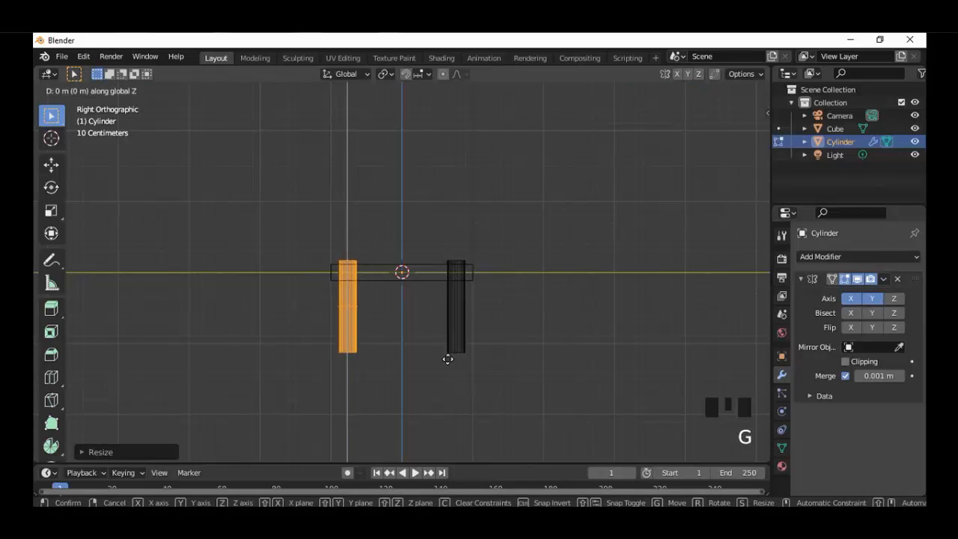
click(447, 361)
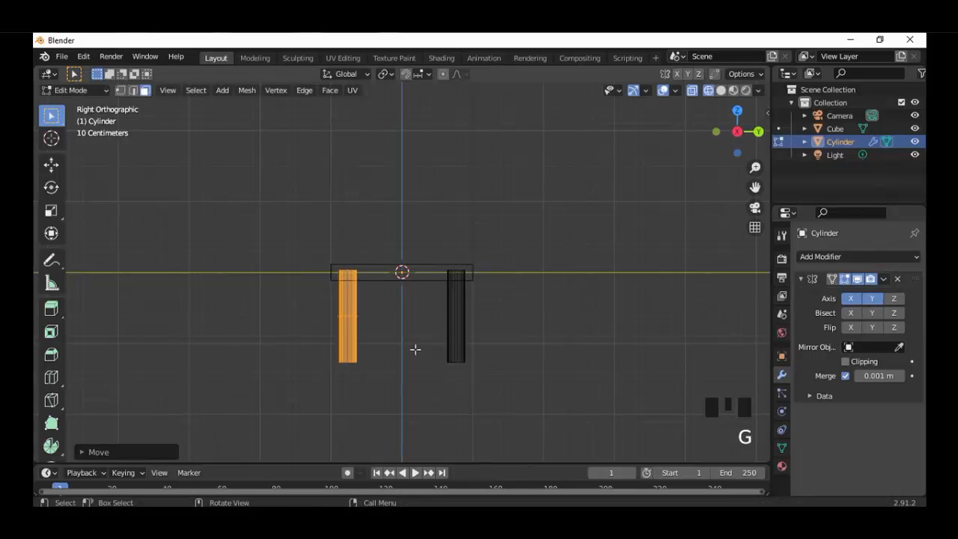
- Restore solid shading and inspect the four-legged table in perspective
middle_drag(434, 357, 481, 369)
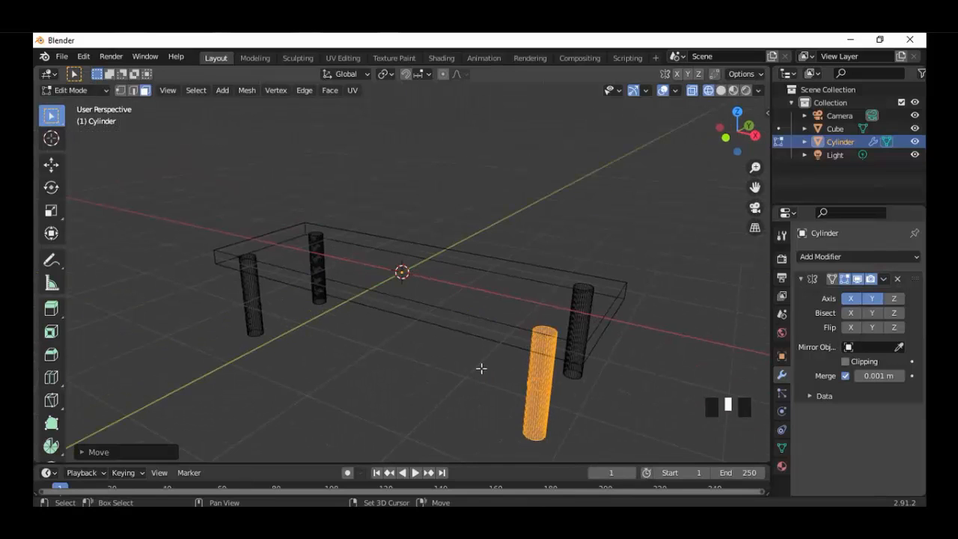
key(shift+z)
scroll(454, 349, down, 2)
mouse_move(455, 349)
middle_down()
mouse_move(437, 322)
mouse_move(444, 348)
middle_up()
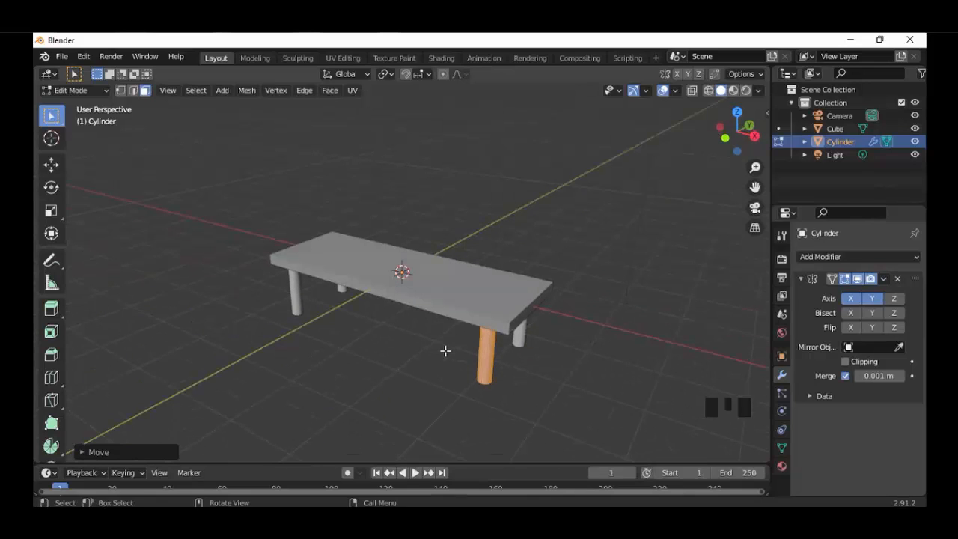